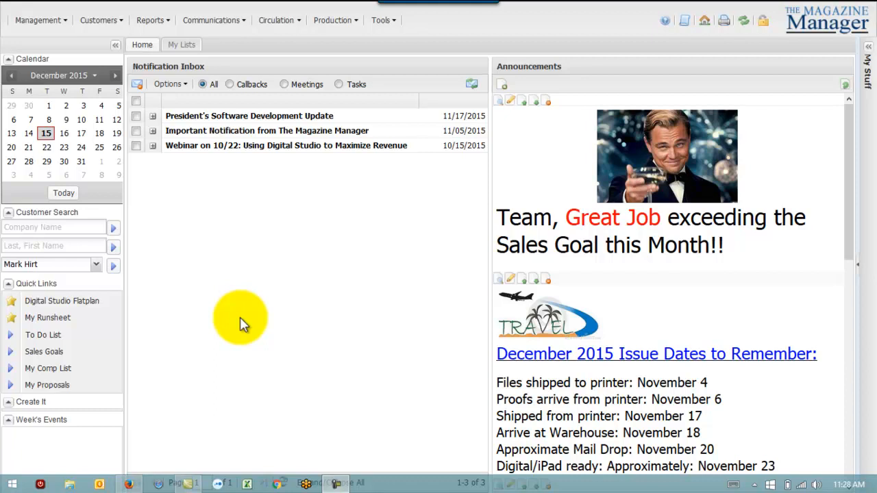
- Open the Statements (2016) page from the customers' Accounts Receivable functions
click(94, 27)
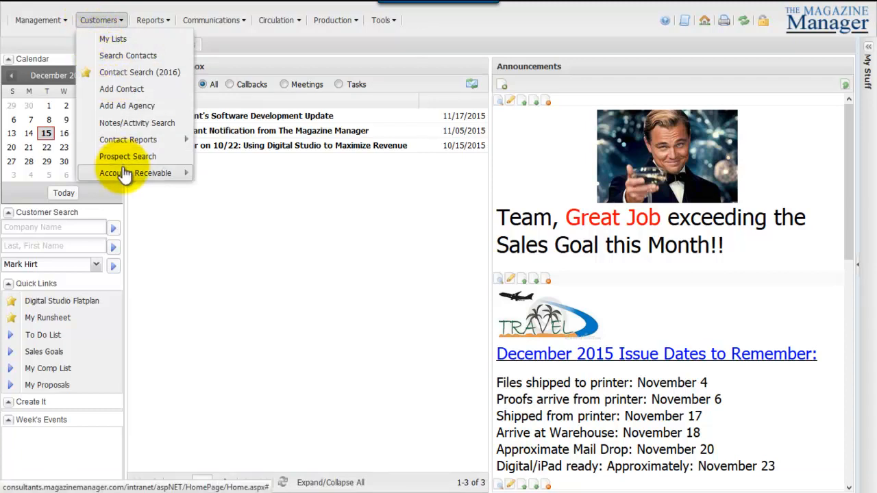
click(95, 22)
click(98, 23)
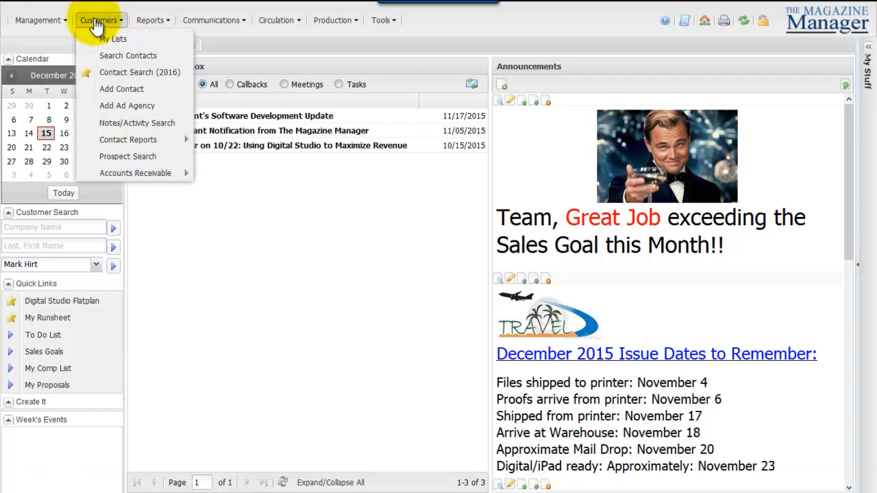
click(126, 175)
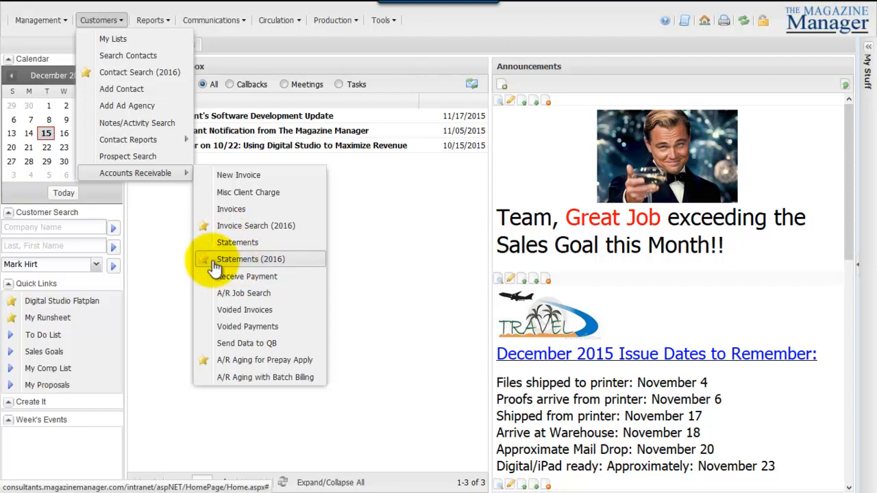
click(229, 262)
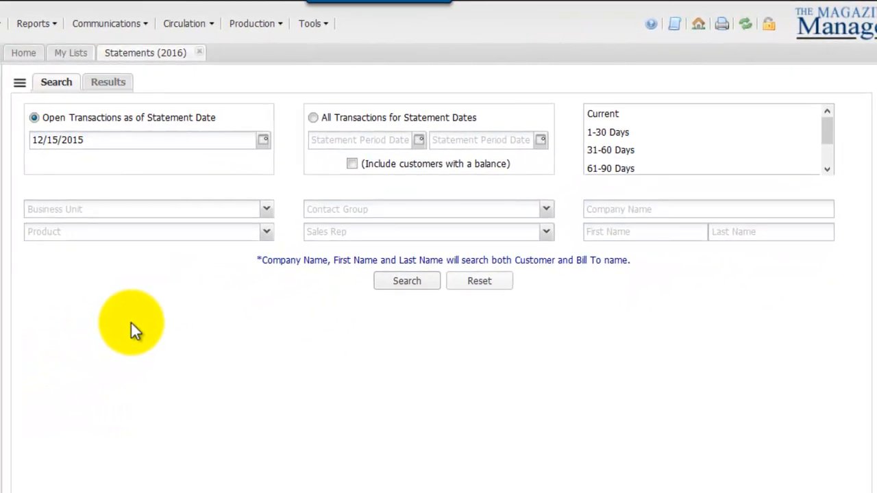
- Review the Open Transactions and All Transactions statement date options in the search form
drag(51, 117, 213, 117)
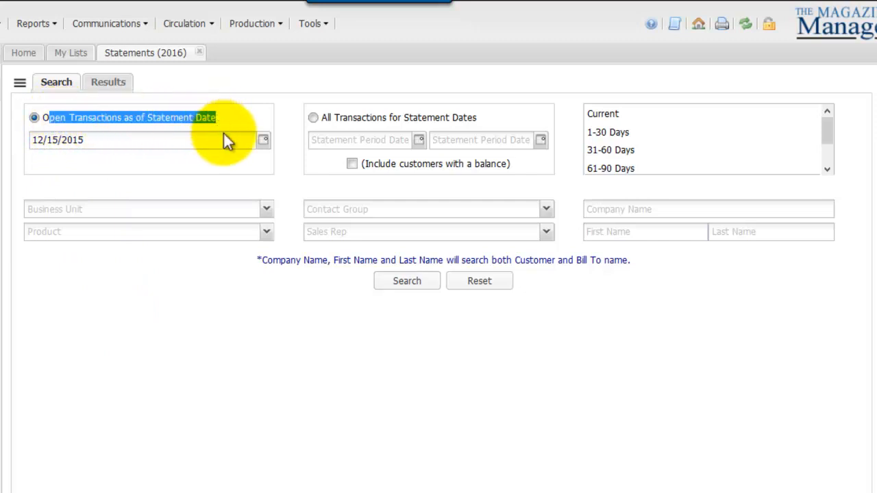
click(326, 119)
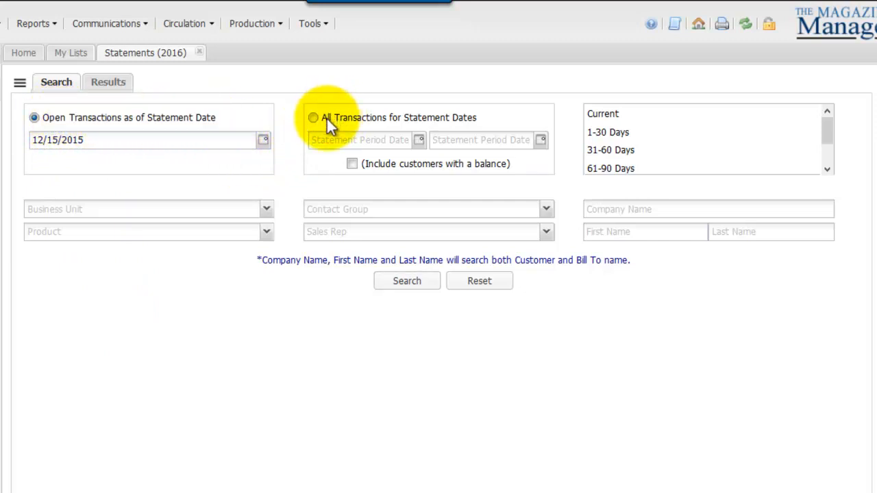
drag(327, 118, 478, 113)
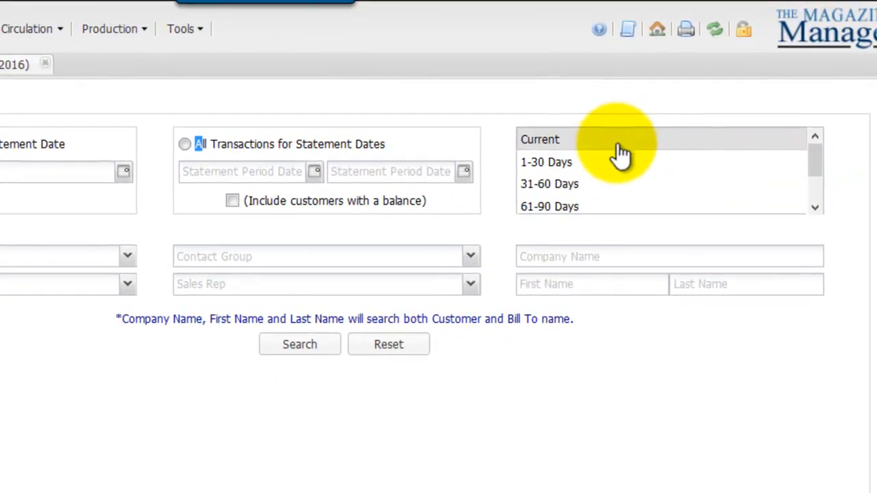
- Select the 31-60, 61-90, 91-120 and 120+ Days aging ranges as search criteria
drag(813, 168, 822, 233)
drag(813, 187, 813, 134)
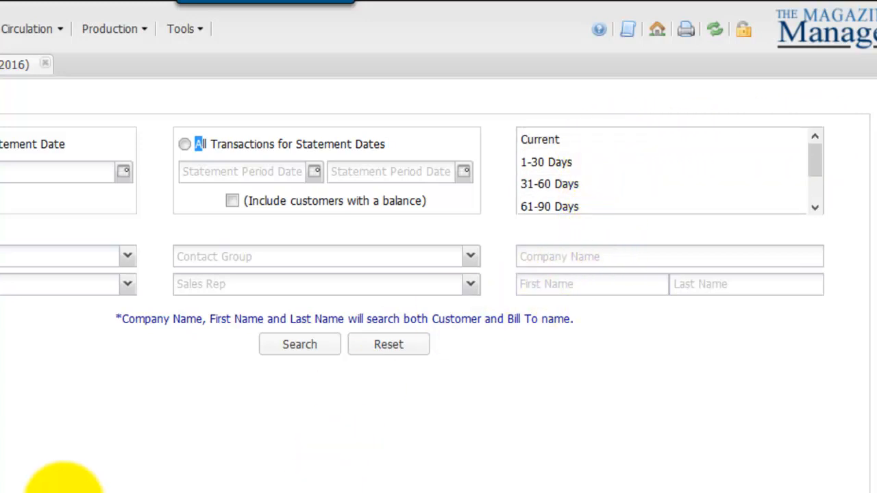
click(65, 480)
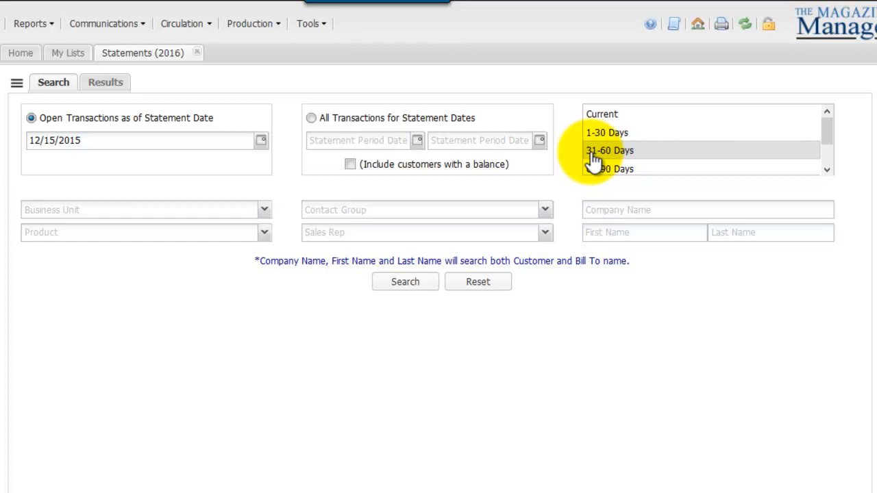
drag(593, 157, 689, 306)
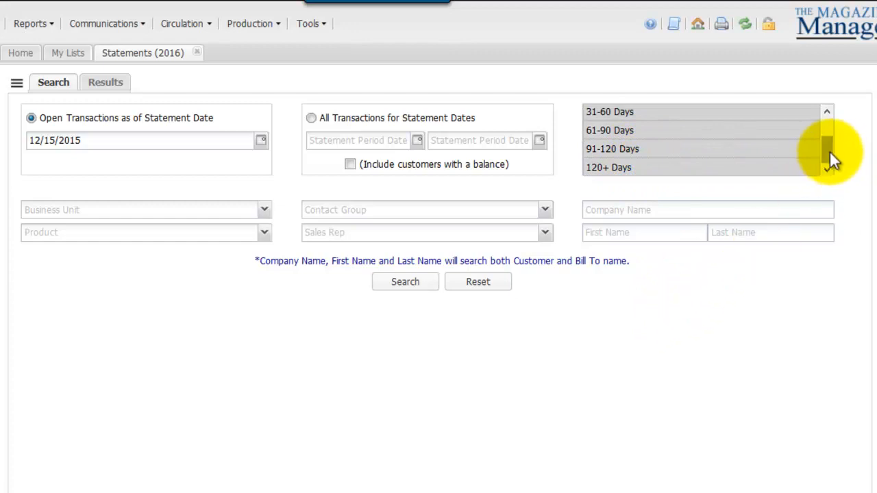
drag(830, 152, 829, 126)
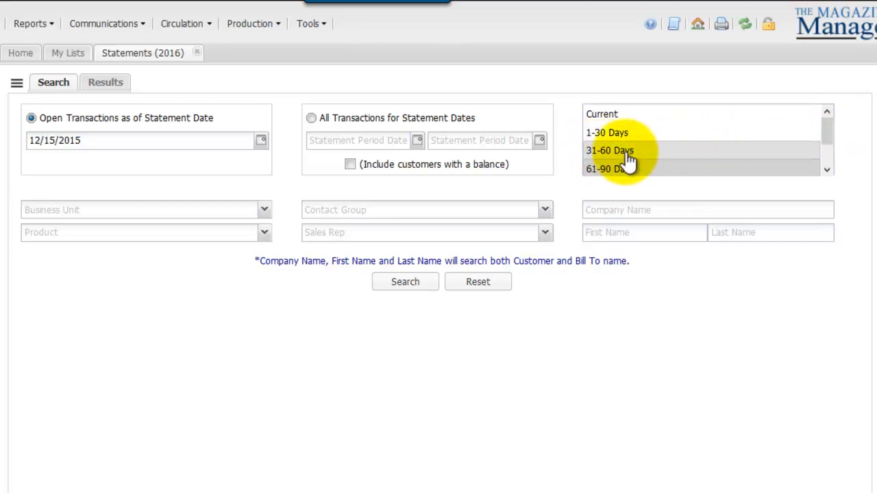
- Switch the search to All Transactions for Statement Dates, with the period set from 10/1/2015 to 10/31/2015
click(311, 118)
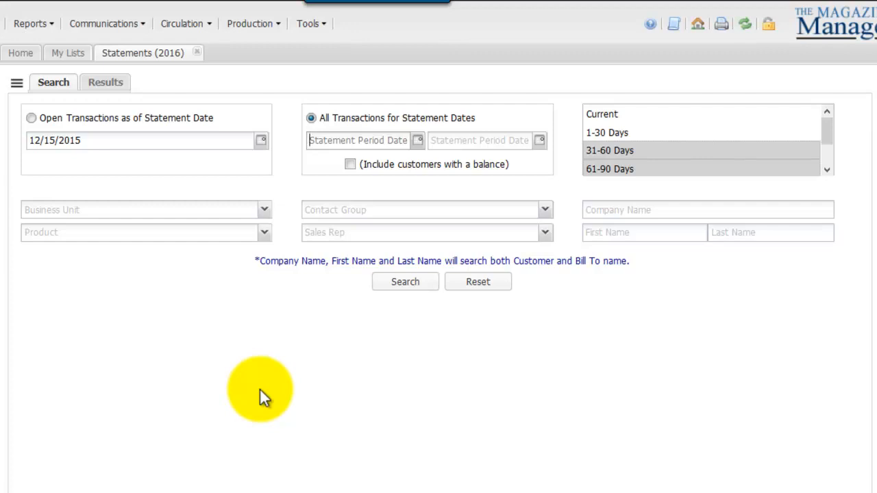
text(10)
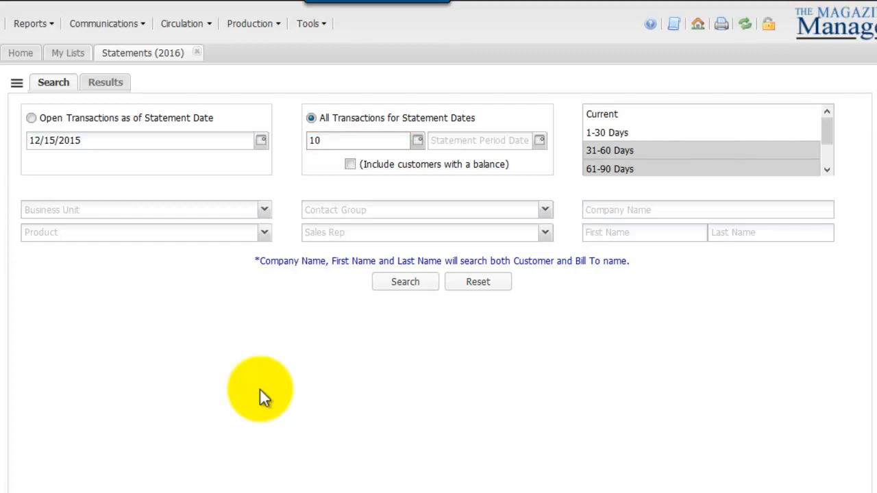
text(/1/2015)
key(Tab)
text(10)
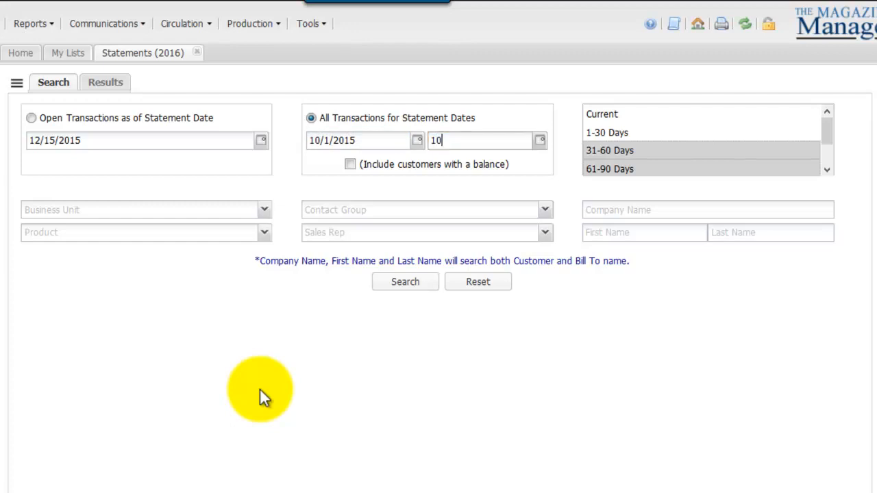
text(/31/2015)
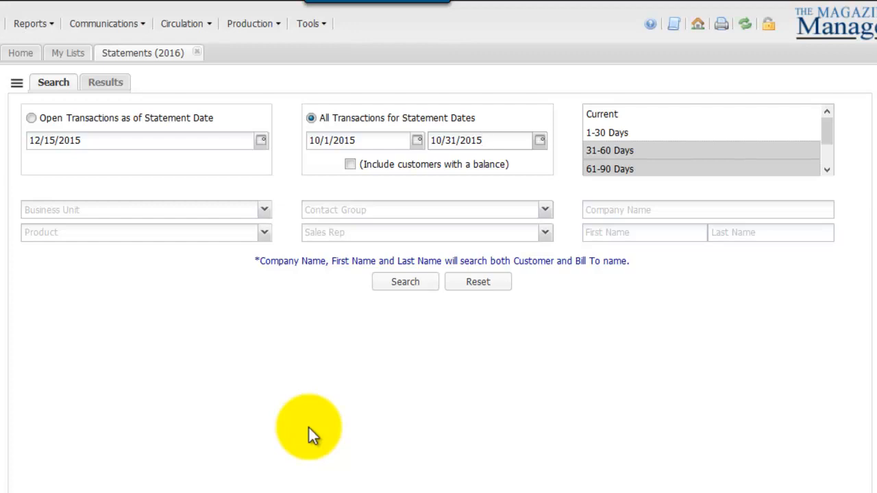
ctrl+click(595, 171)
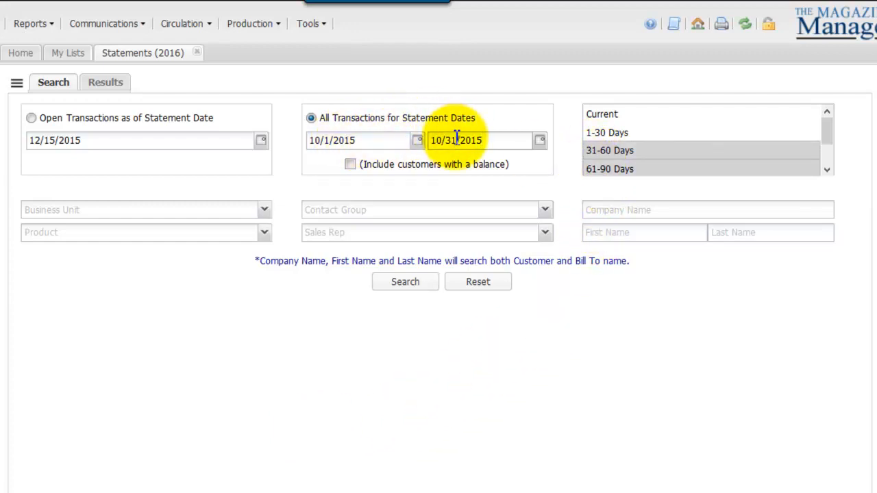
- Include customers with a balance and run the statement search
click(350, 164)
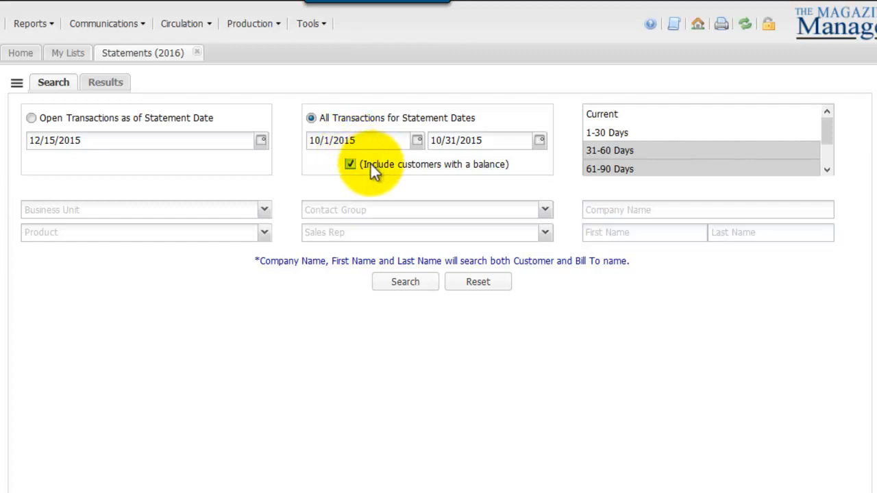
drag(371, 165, 503, 165)
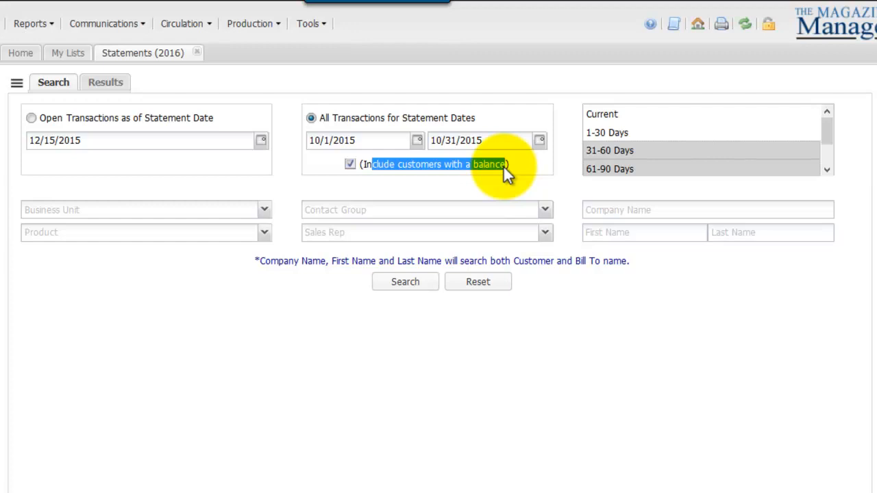
click(302, 162)
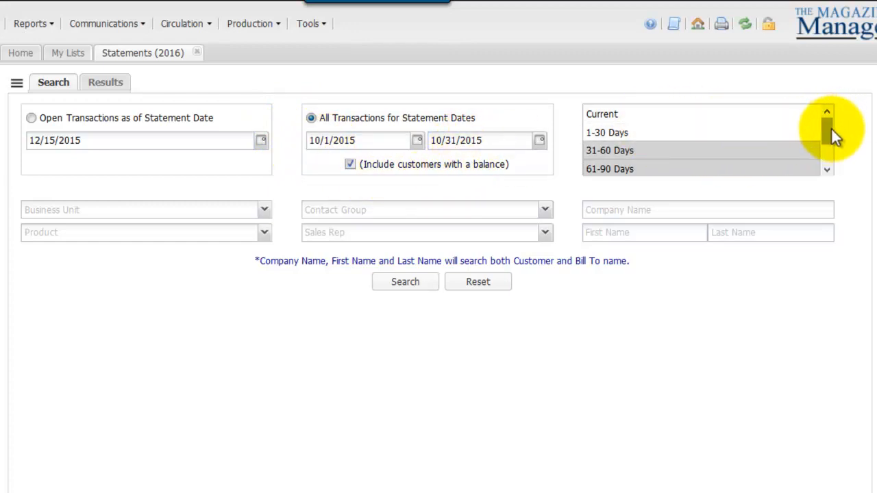
drag(830, 128, 831, 129)
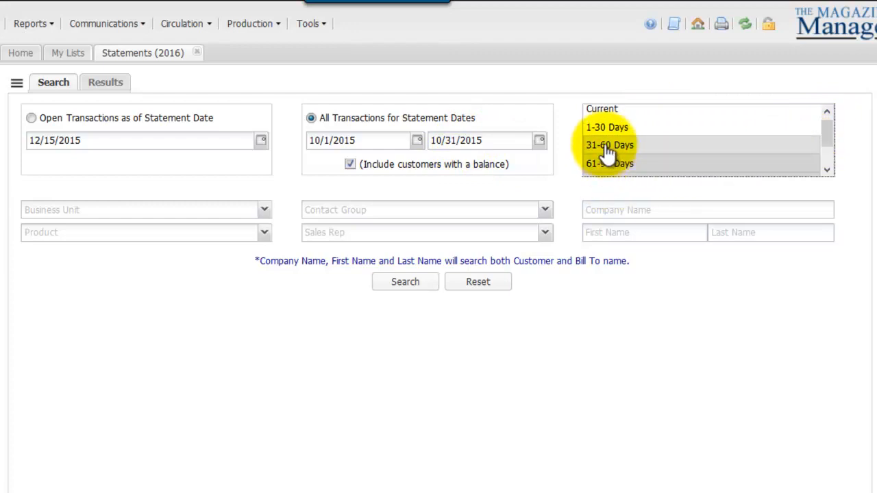
click(411, 286)
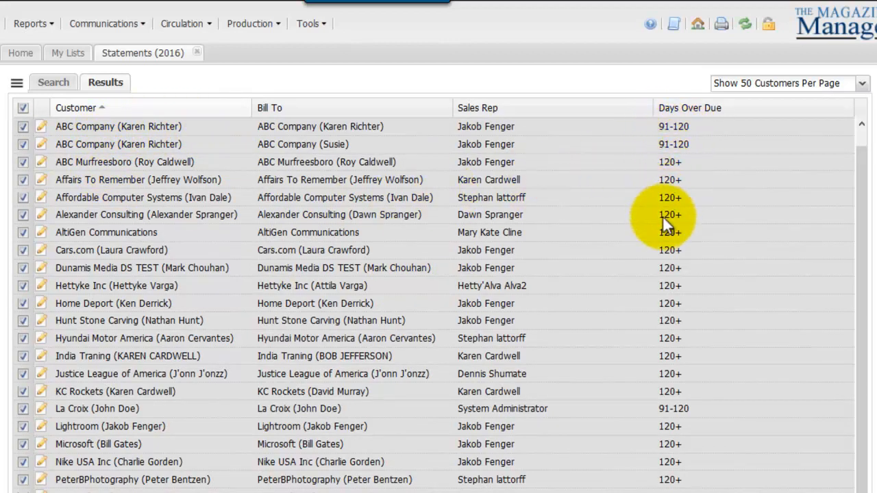
- Look through the list of matching customers and its record count
scroll(864, 199, down, 1)
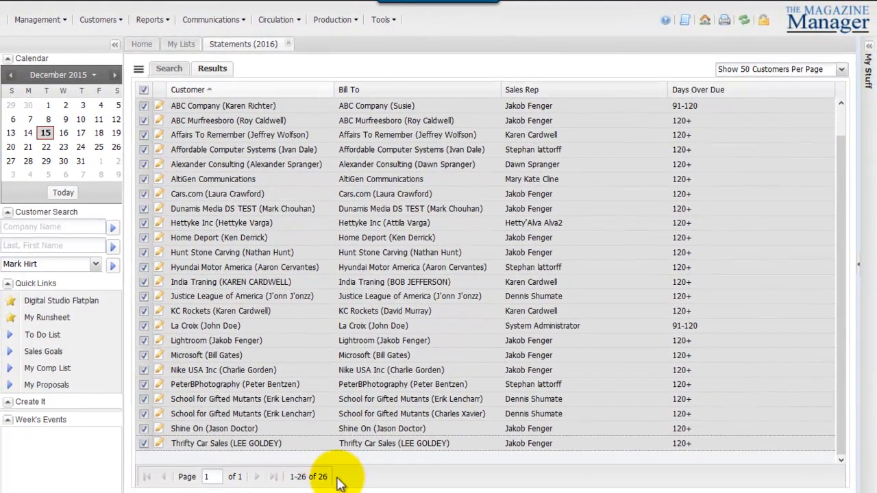
mouse_move(310, 475)
mouse_down()
mouse_move(326, 477)
mouse_move(296, 476)
mouse_up()
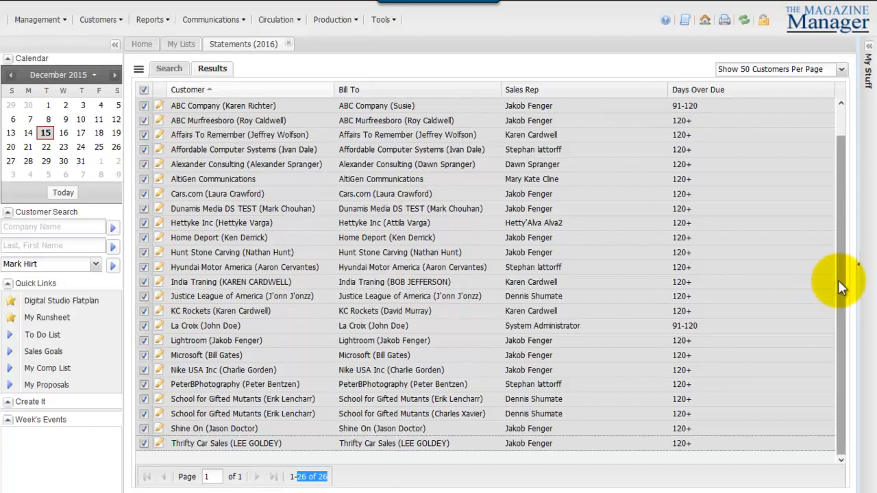
drag(841, 289, 841, 161)
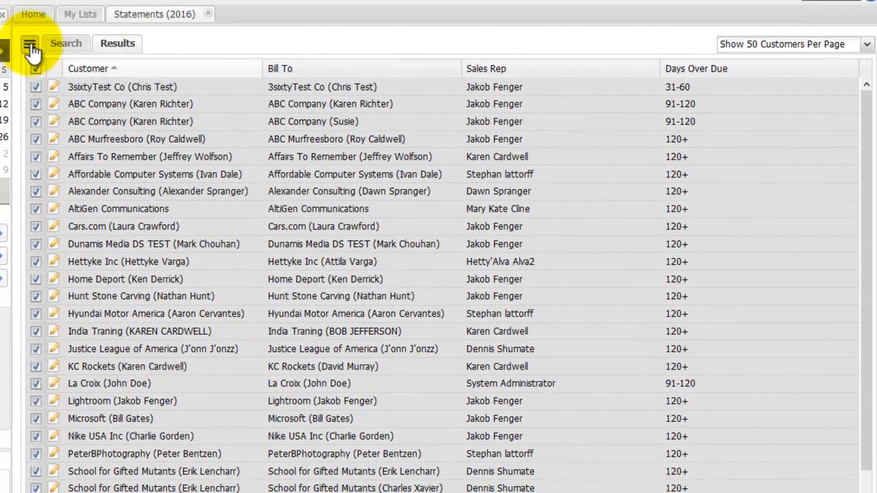
- Choose the Organic Delights Statement template for the selected records and set the invoice details to Item Description
click(29, 45)
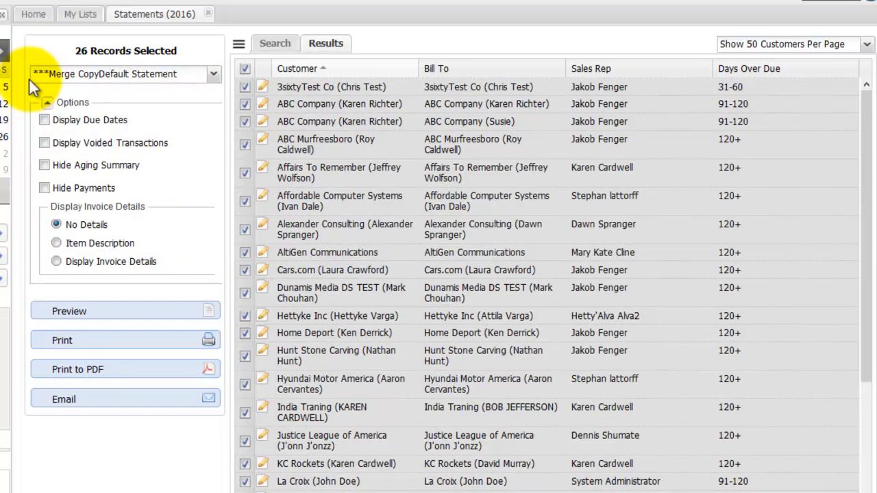
click(215, 77)
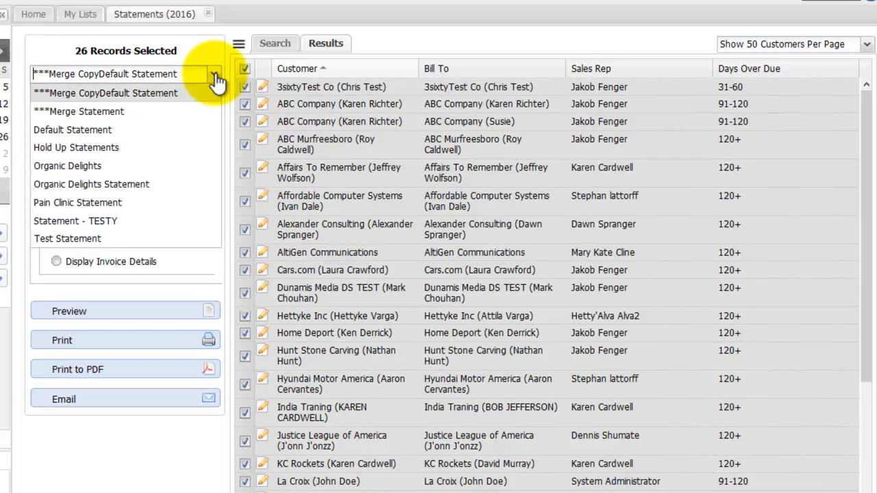
click(67, 182)
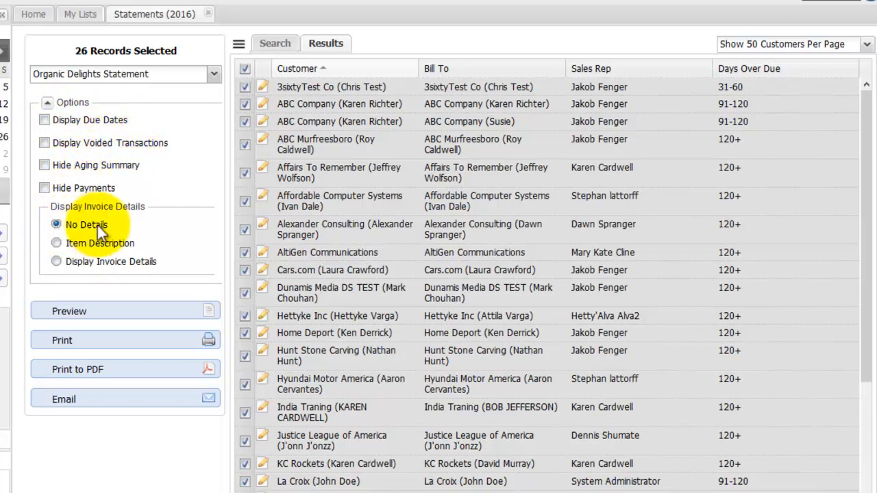
click(57, 243)
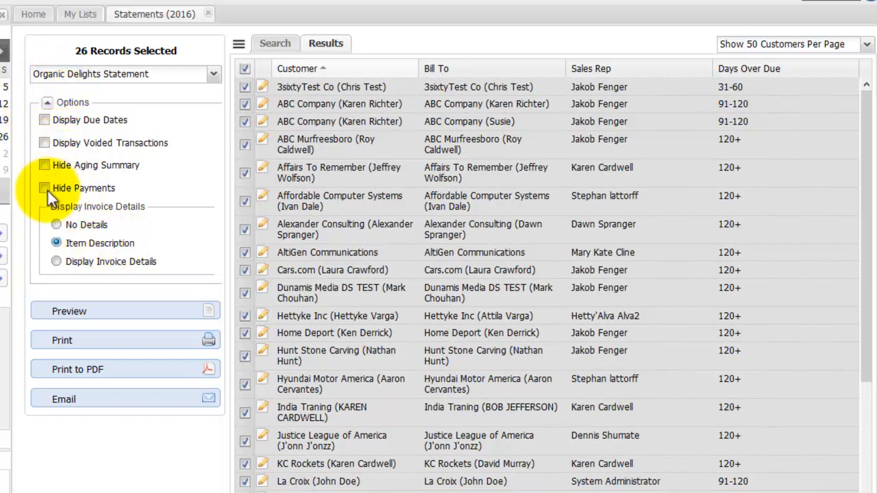
drag(71, 243, 150, 206)
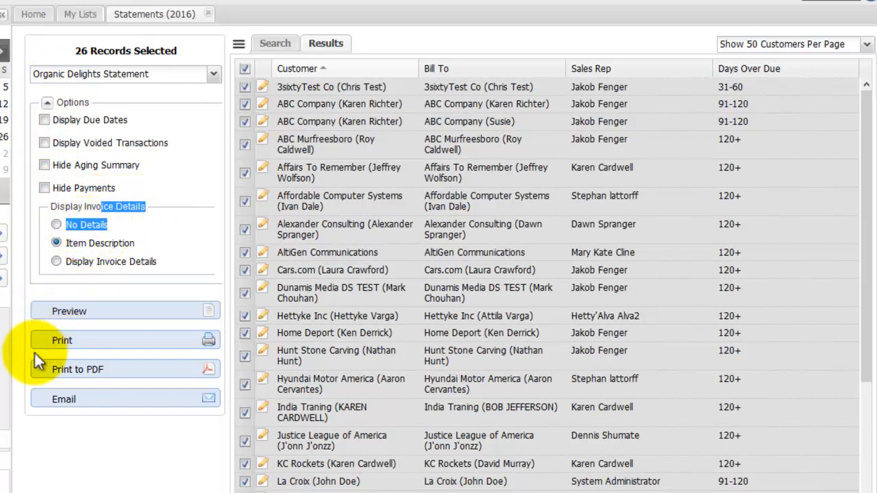
- Preview the selected statements and advance to the one for Accent Pool/Spa Service
click(105, 312)
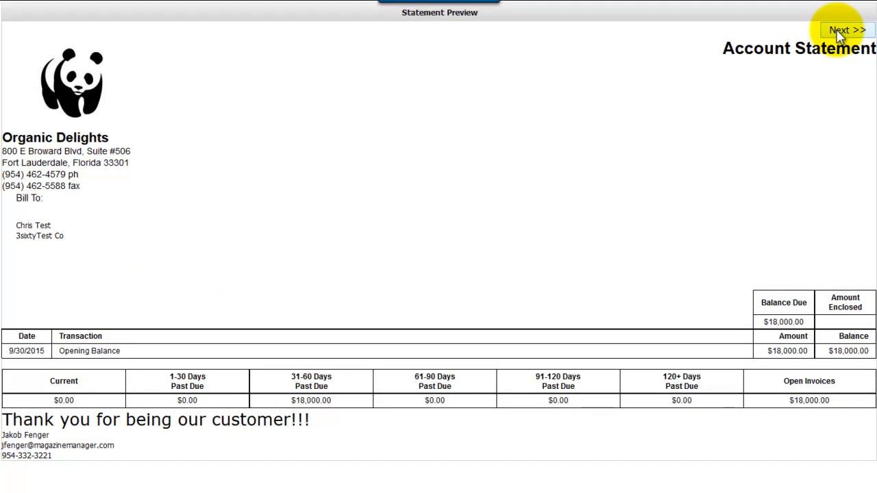
click(841, 35)
click(841, 35)
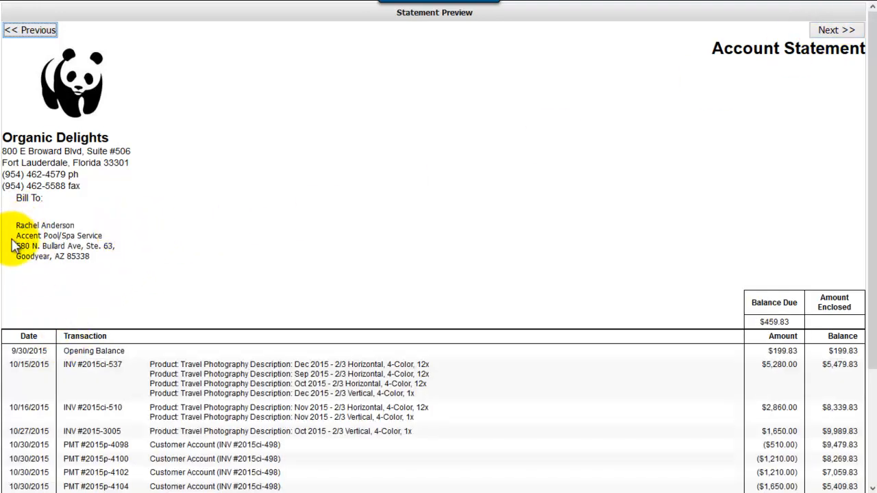
- Examine the previewed statement's bill-to company, balance due, transaction lines and aging summary
drag(15, 235, 86, 239)
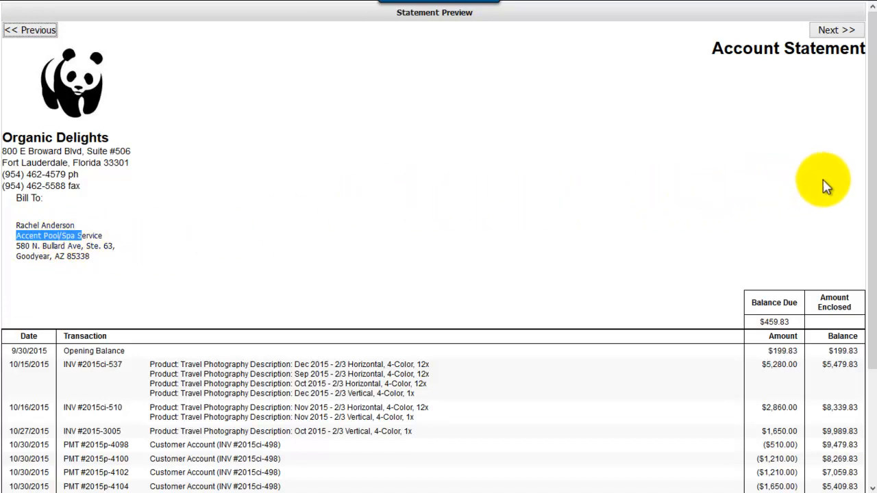
scroll(865, 177, down, 1)
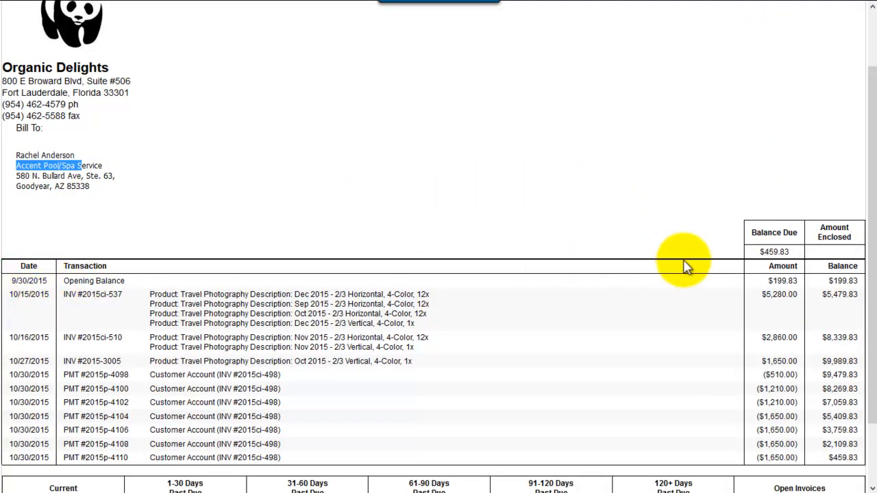
double_click(769, 251)
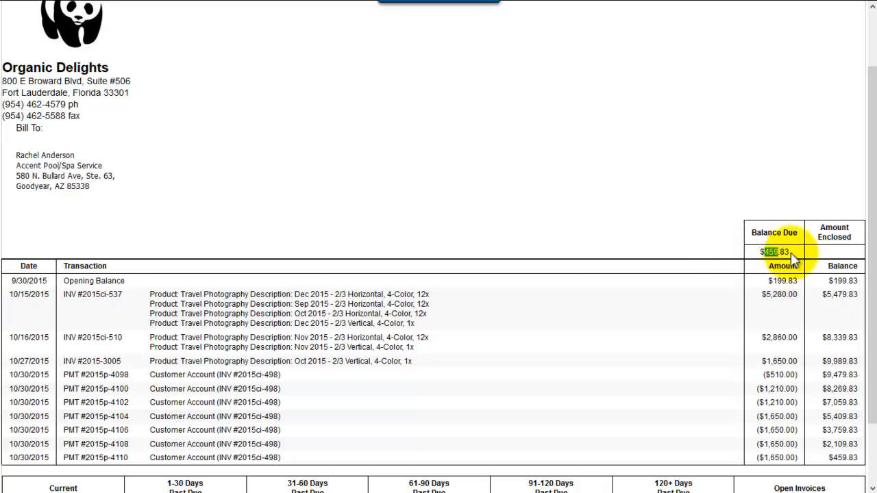
scroll(866, 277, down, 1)
scroll(858, 277, down, 1)
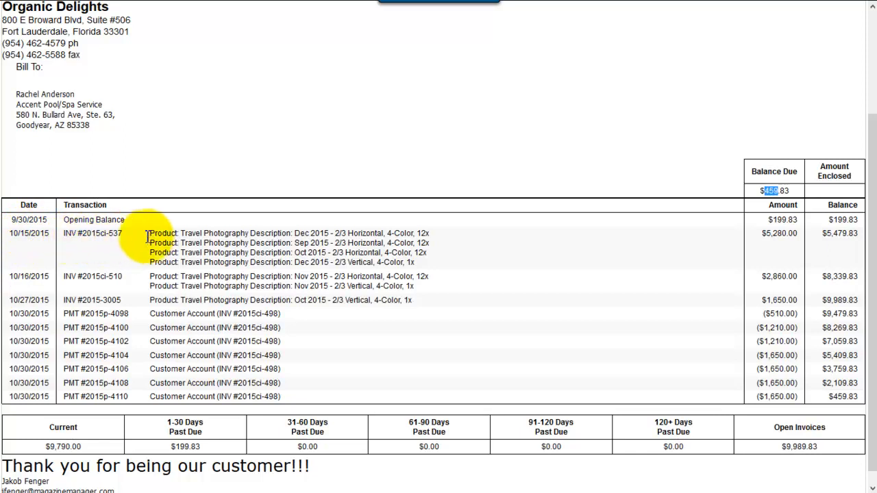
- Examine the Accent Pool/Spa Service statement's first October invoice, its amount, the transaction amounts and the balance due
double_click(102, 233)
drag(106, 233, 123, 234)
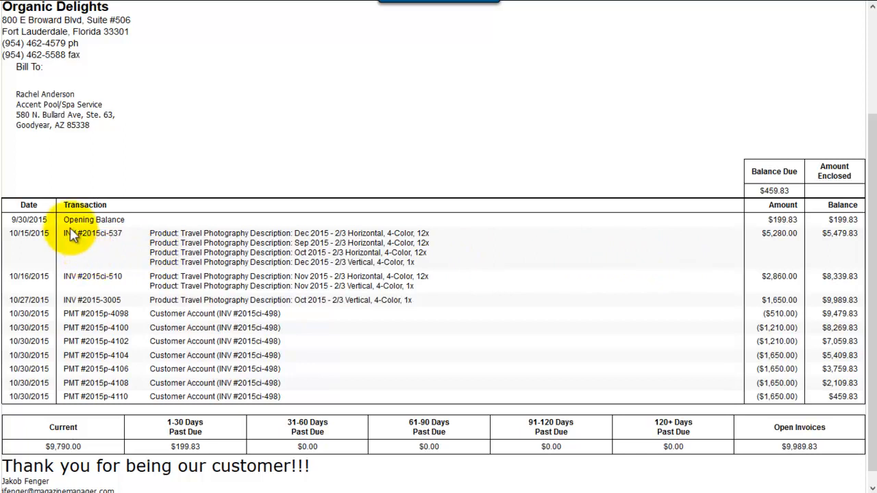
drag(64, 232, 112, 233)
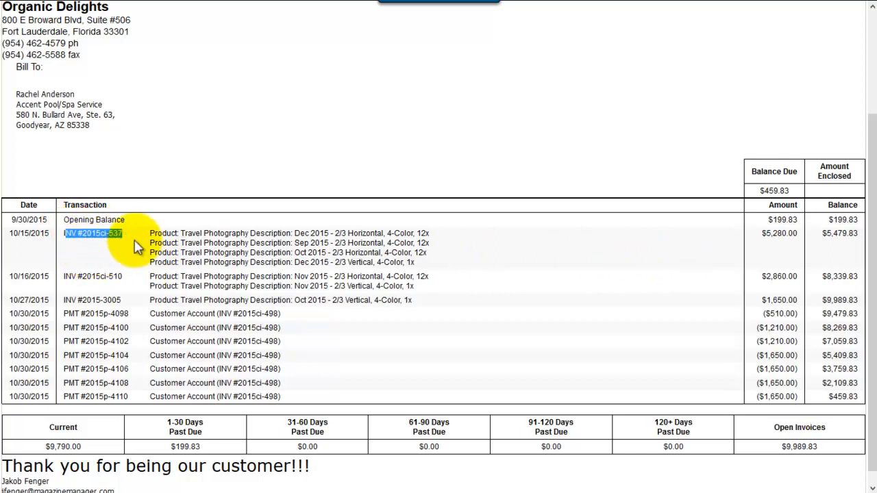
drag(761, 235, 797, 235)
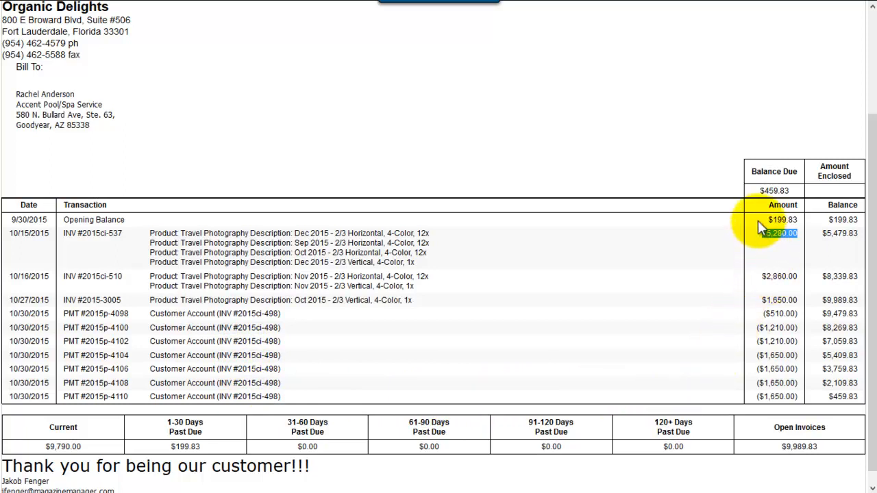
drag(766, 220, 795, 404)
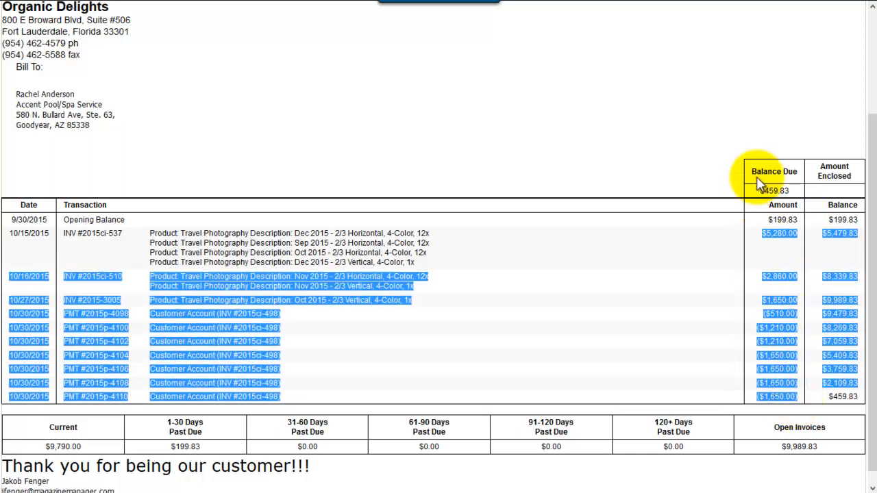
drag(756, 191, 795, 195)
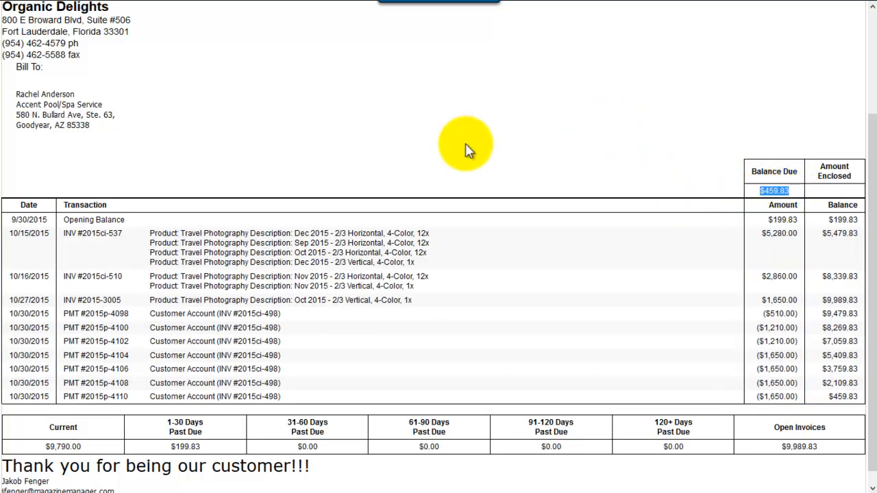
- Check the Affairs To Remember statement's opening balance and balance due, advance to the Affordable Computer Systems statement, and close the preview
drag(873, 148, 871, 28)
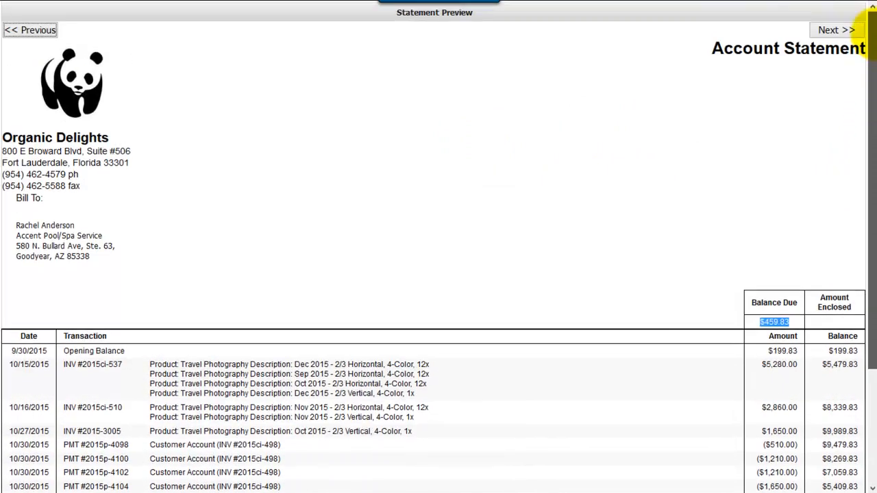
click(827, 35)
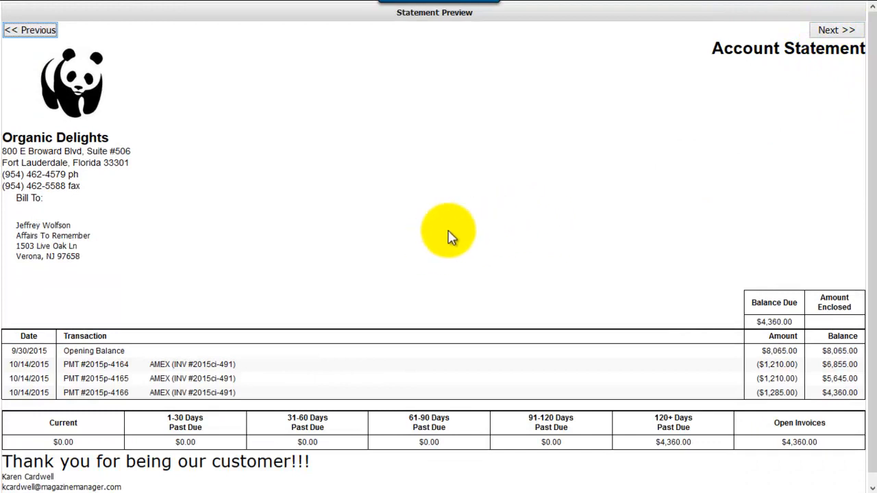
drag(760, 351, 798, 350)
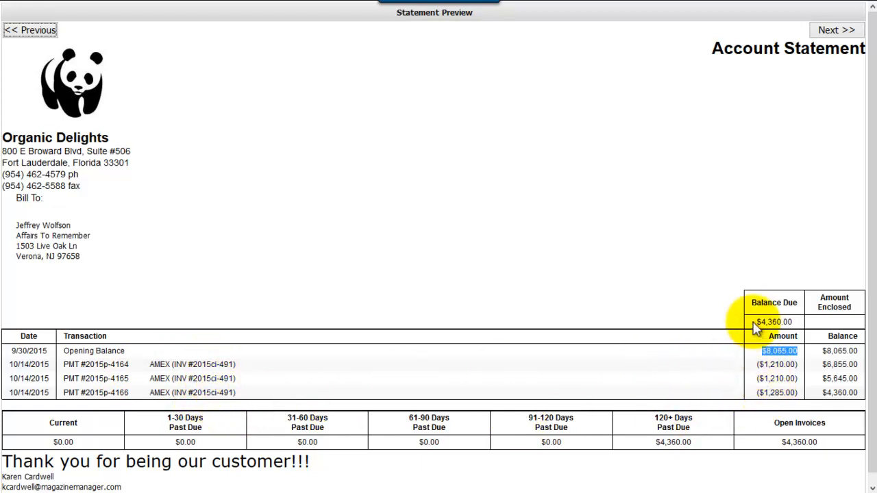
drag(755, 328, 794, 322)
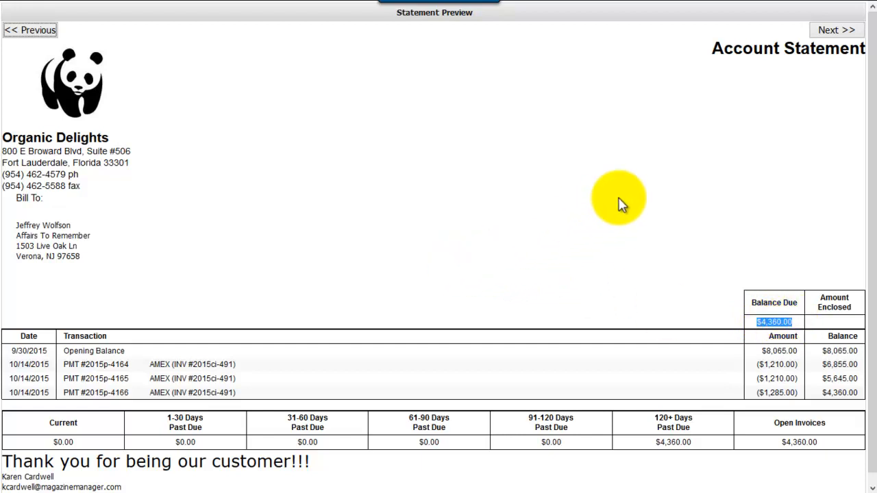
click(836, 31)
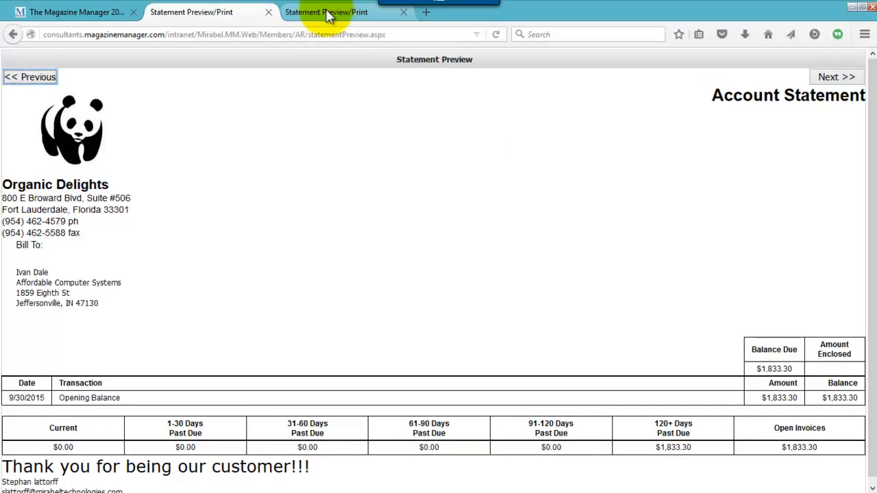
click(269, 11)
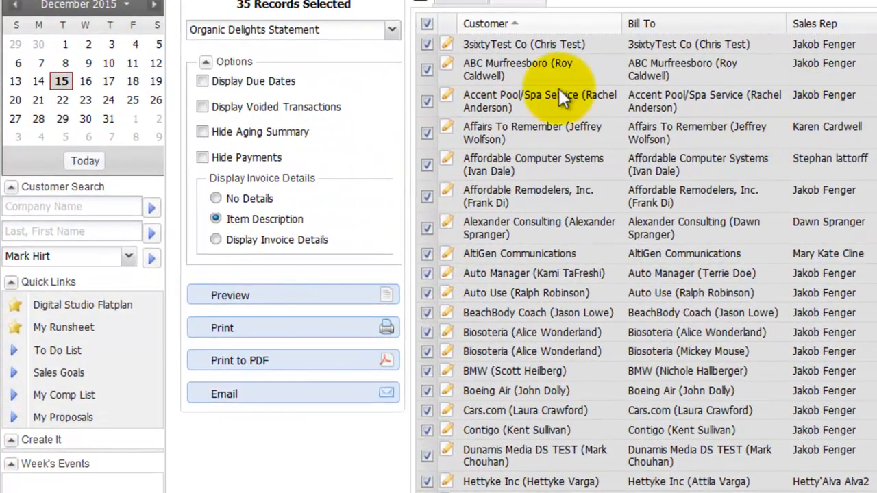
- Reselect all listed customers and draft a statement email with the subject "Your Montlhy Magazine Manager Statment", then dismiss it without sending
click(428, 28)
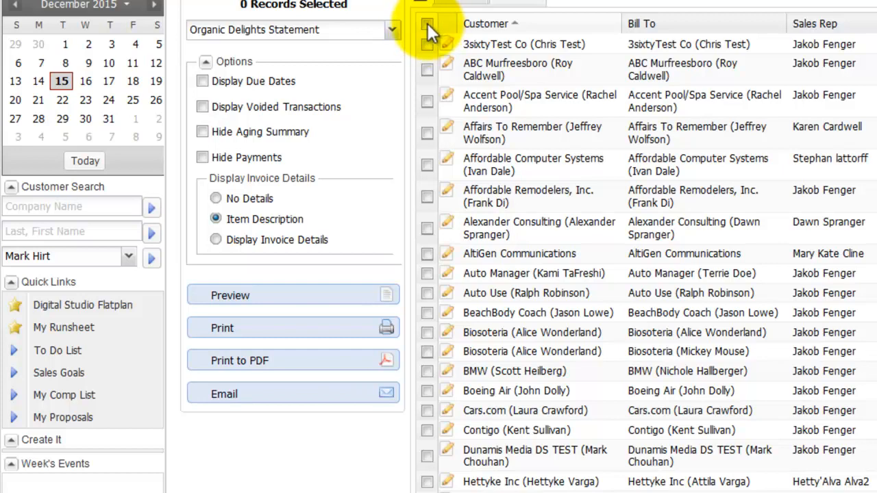
click(427, 24)
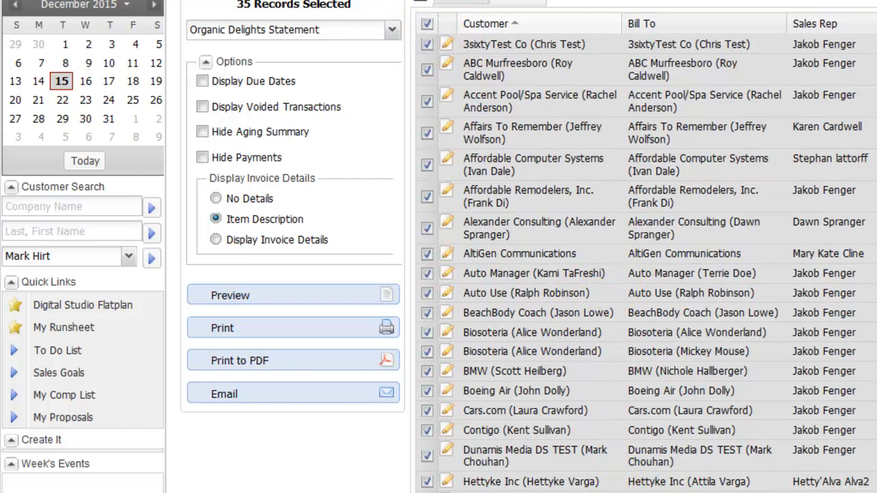
click(251, 401)
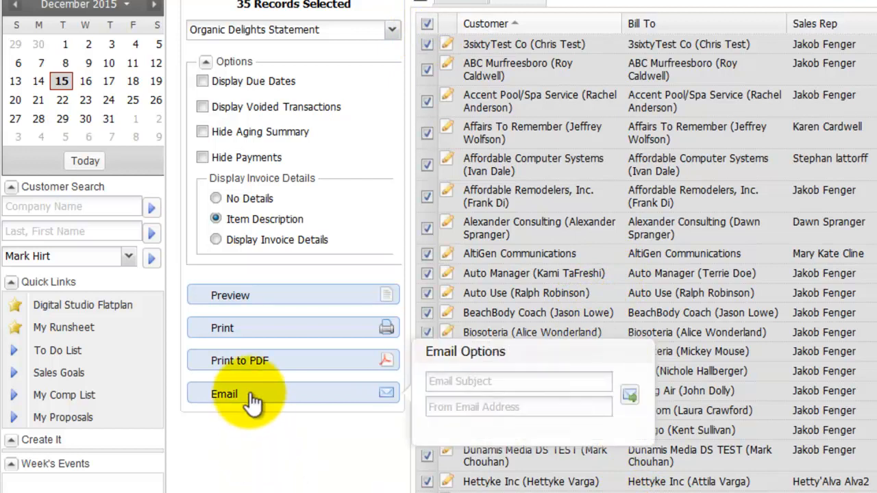
click(463, 381)
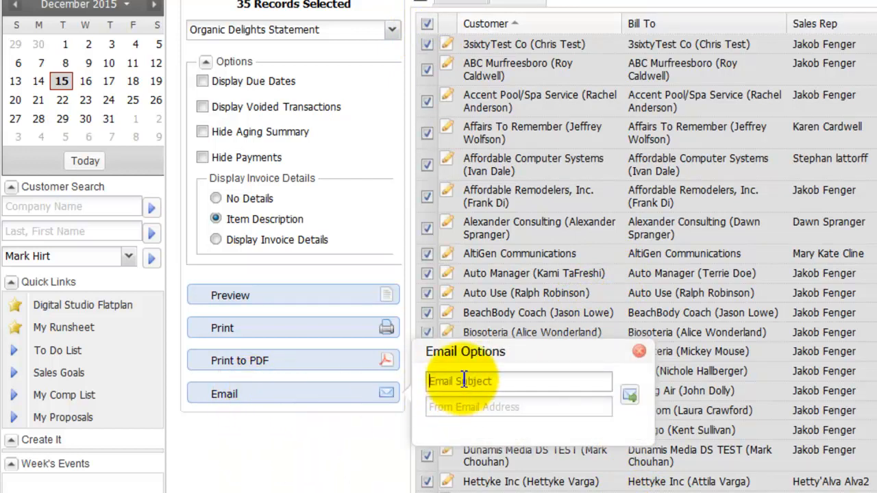
text(Your )
text(Montlhy)
text( Magazine)
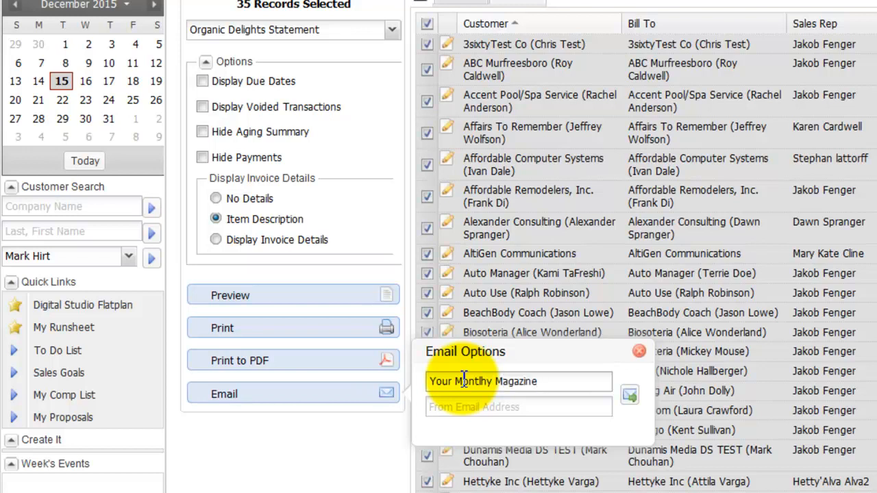
text( Manager Statment)
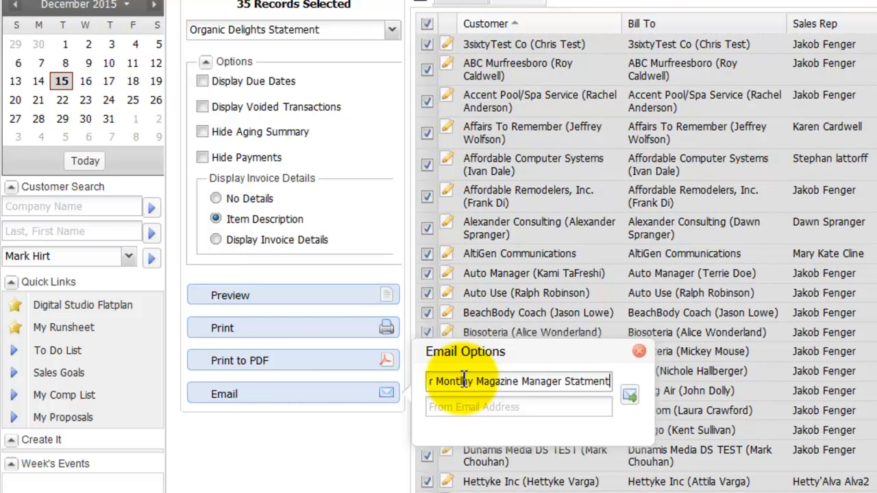
key(Tab)
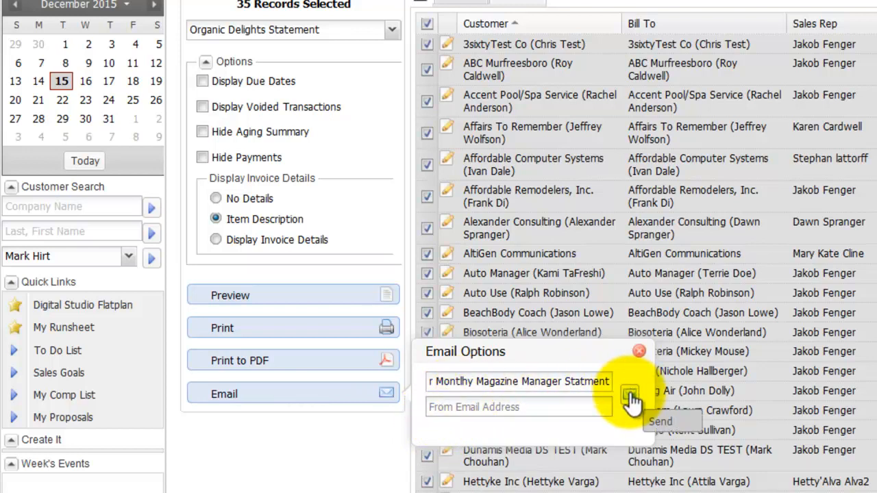
click(638, 350)
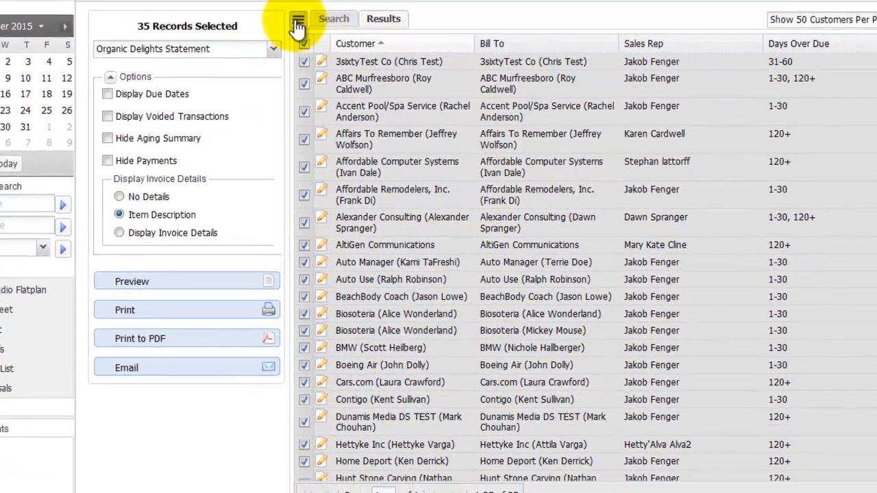
- Close the current statement results and open a fresh Statements (2016) search
click(421, 1)
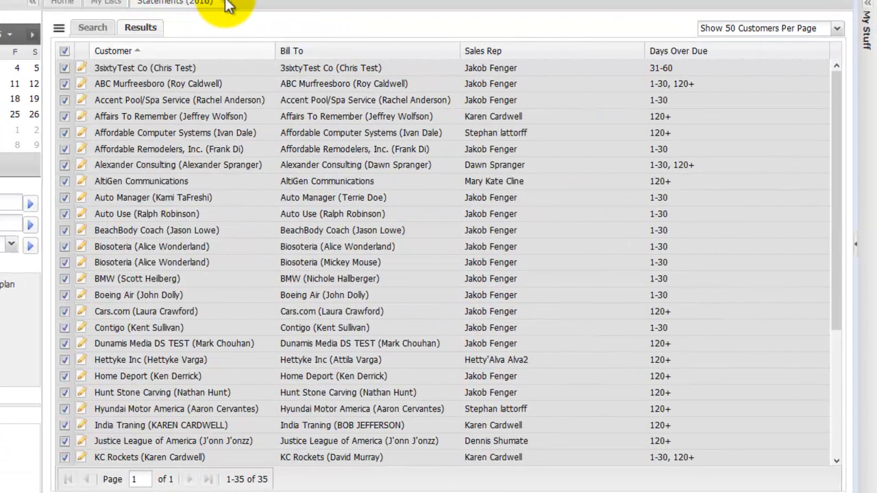
click(223, 2)
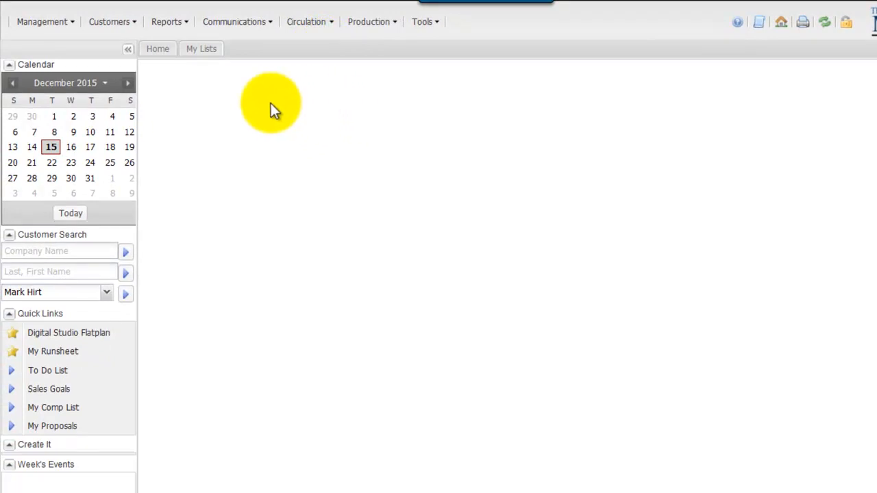
click(101, 22)
mouse_move(131, 194)
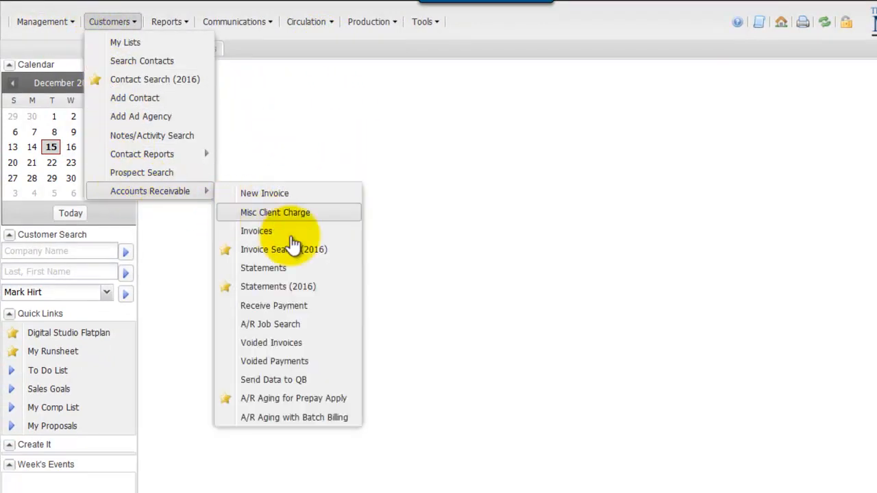
click(277, 287)
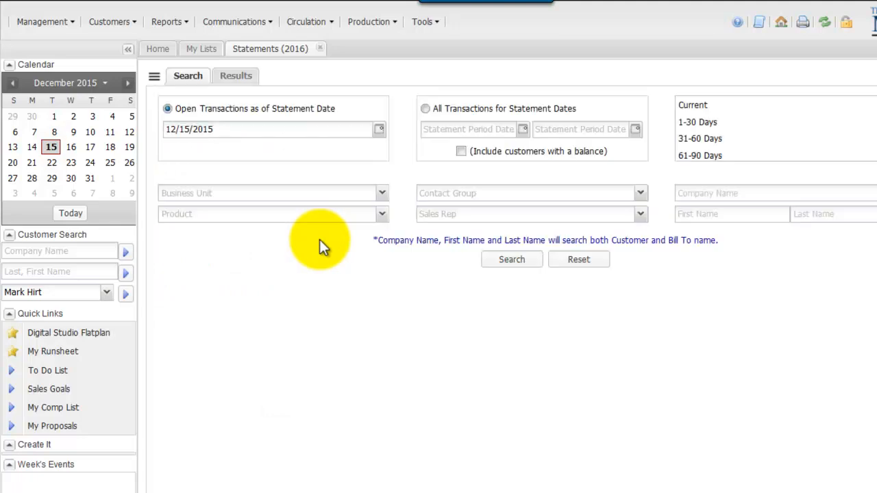
- Set the search to all transactions for statement dates 10/1/2015 to 10/31/2015, including customers with a balance
click(425, 109)
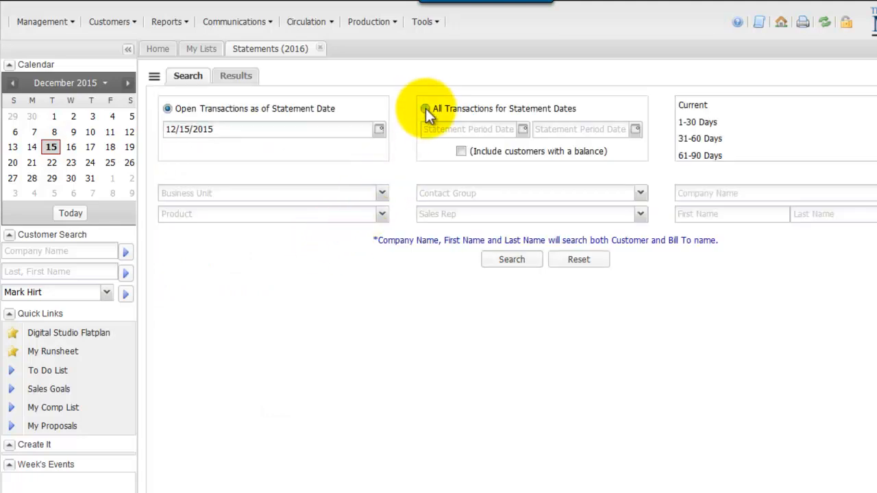
click(428, 129)
text(1)
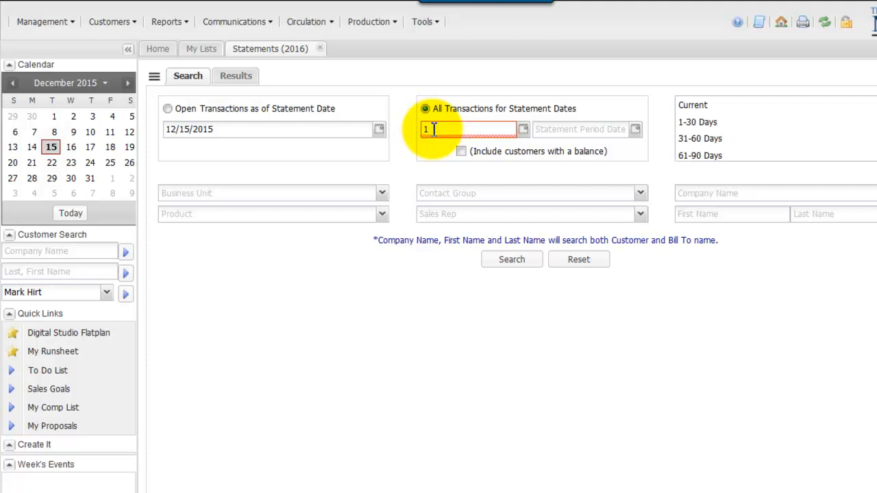
text(0/1/2015)
key(Tab)
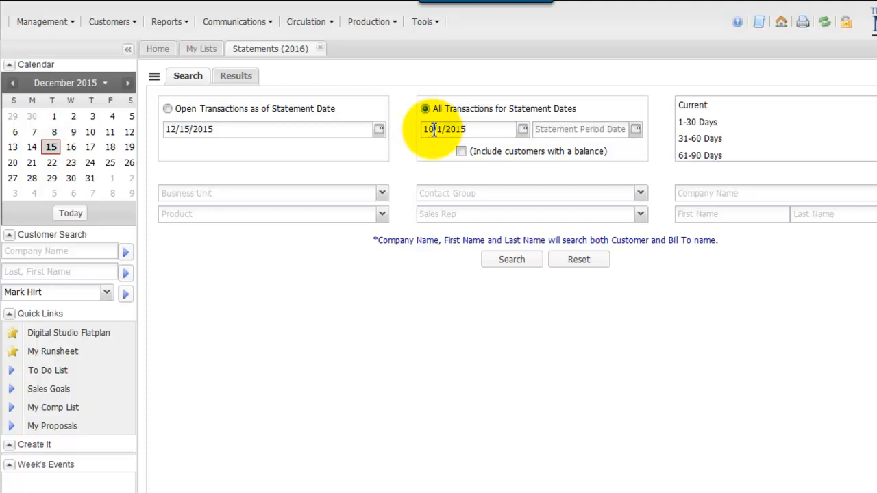
text(10/31/2015)
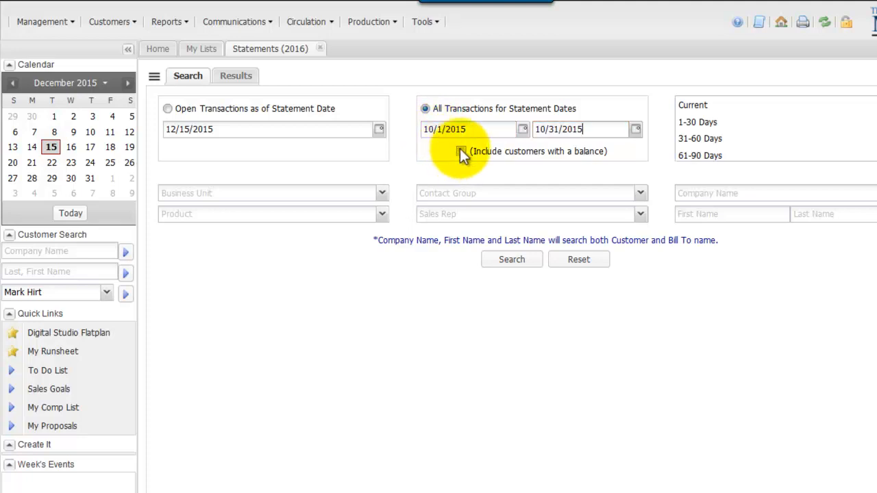
click(460, 151)
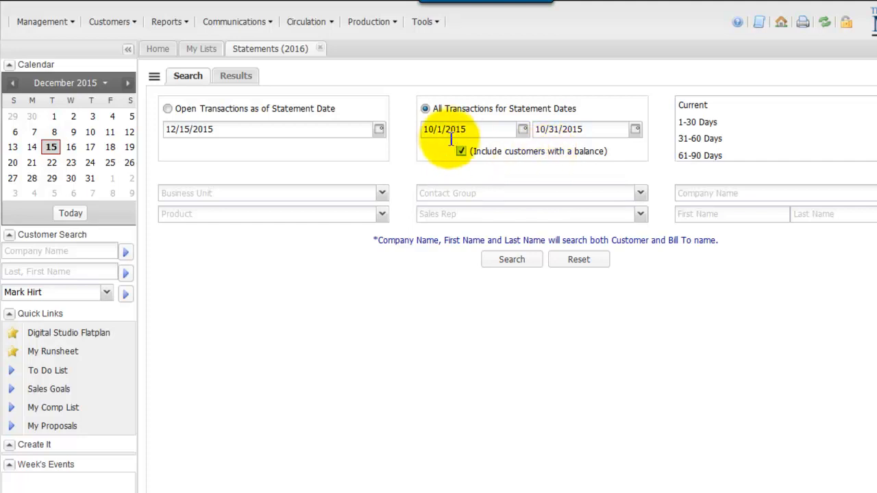
- Select the 1-30, 31-60, 61-90, 91-120 and 120+ Days aging buckets for the statement search, leaving out Current
click(713, 111)
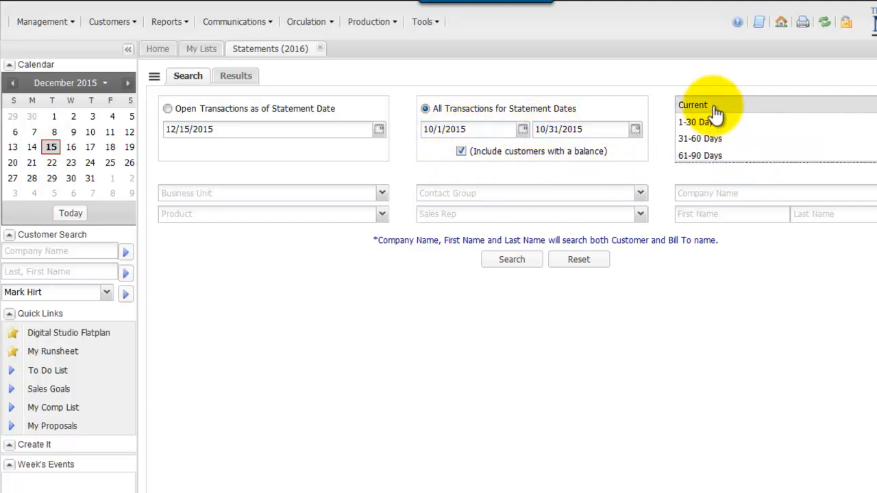
key(ctrl+a)
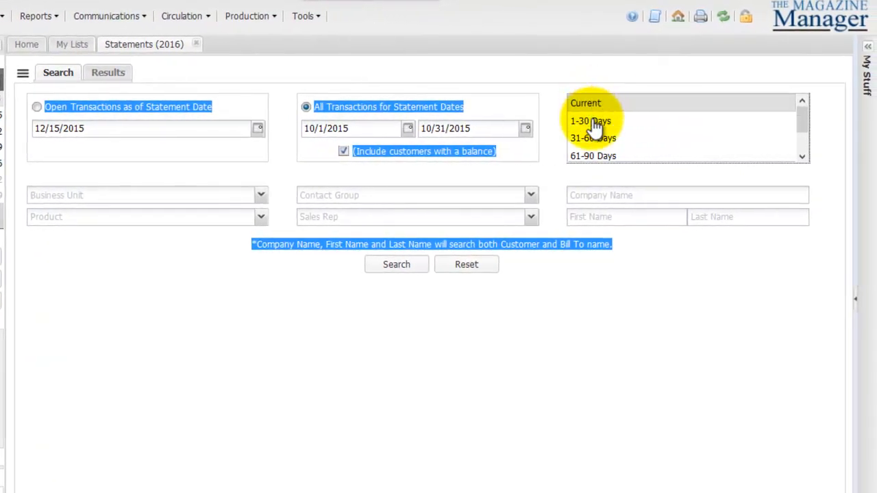
ctrl+click(589, 121)
ctrl+click(587, 139)
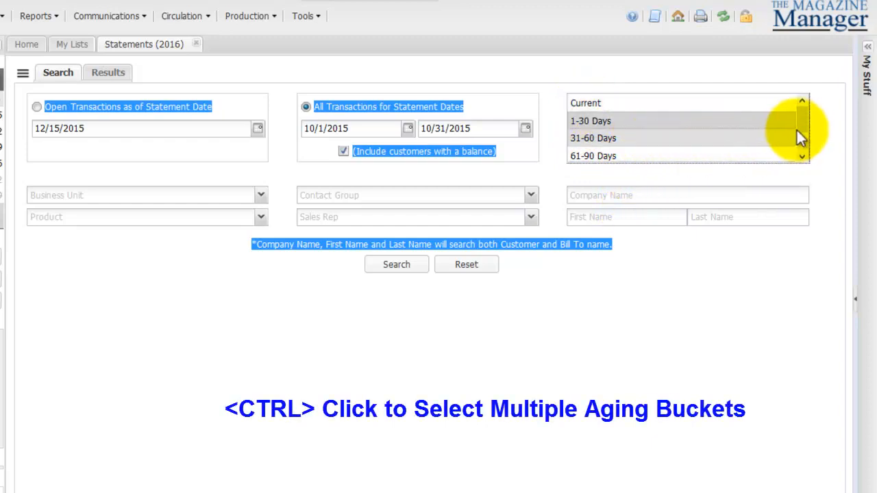
drag(797, 130, 805, 147)
ctrl+click(612, 137)
ctrl+click(616, 147)
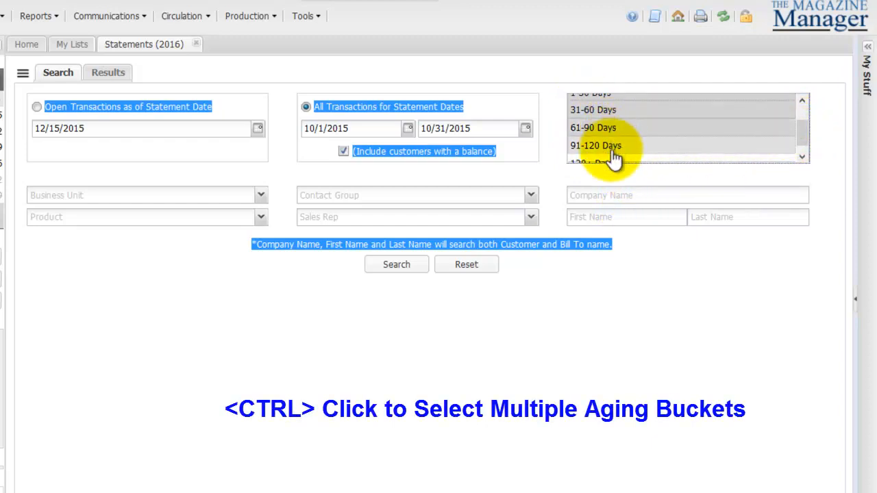
ctrl+click(613, 165)
mouse_move(797, 141)
mouse_down()
mouse_move(801, 118)
mouse_move(800, 146)
mouse_up()
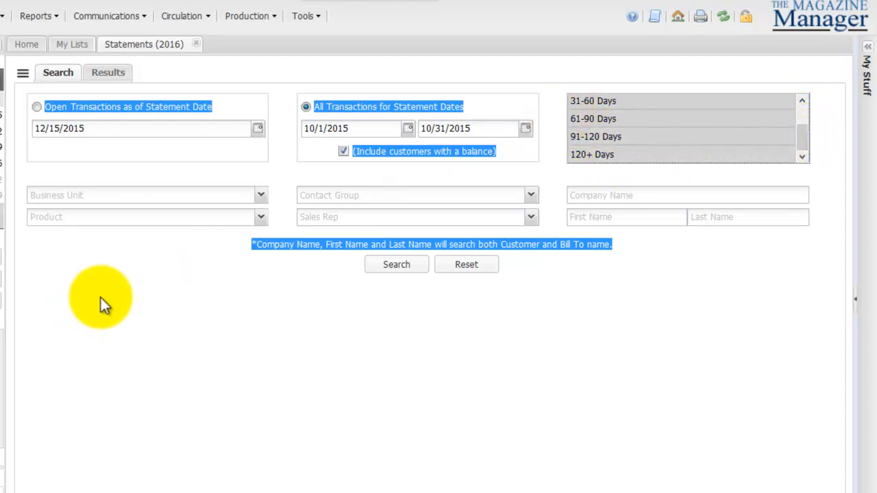
- Look through the available Business Unit options for the search without choosing one
click(261, 199)
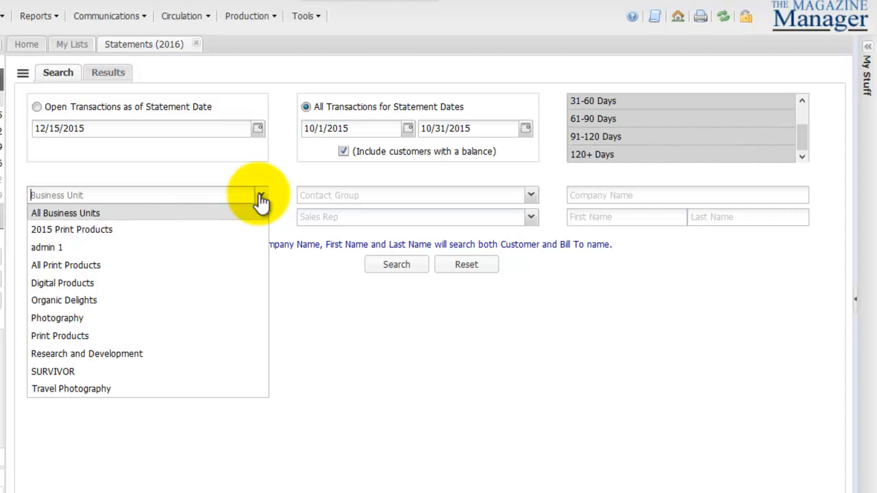
click(261, 198)
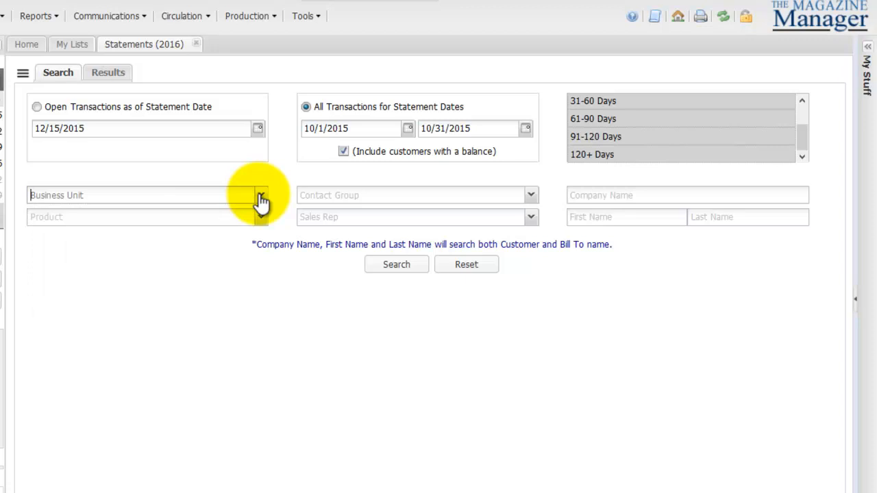
- Review the Business Unit, Contact Group, Company Name and Sales Rep filters of the statement search without setting any of them
click(261, 198)
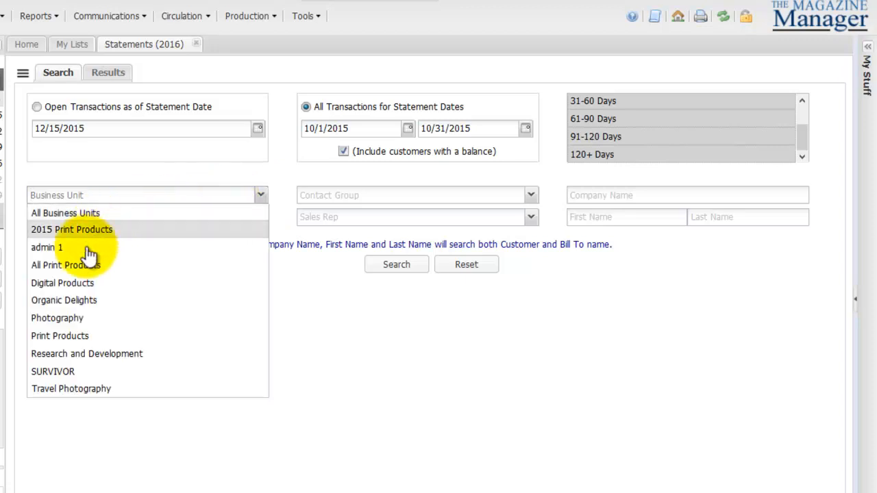
click(536, 364)
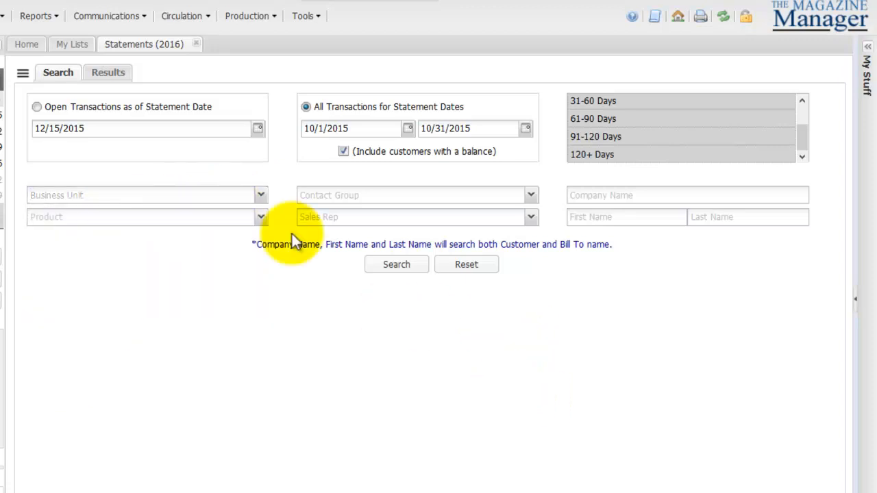
click(534, 200)
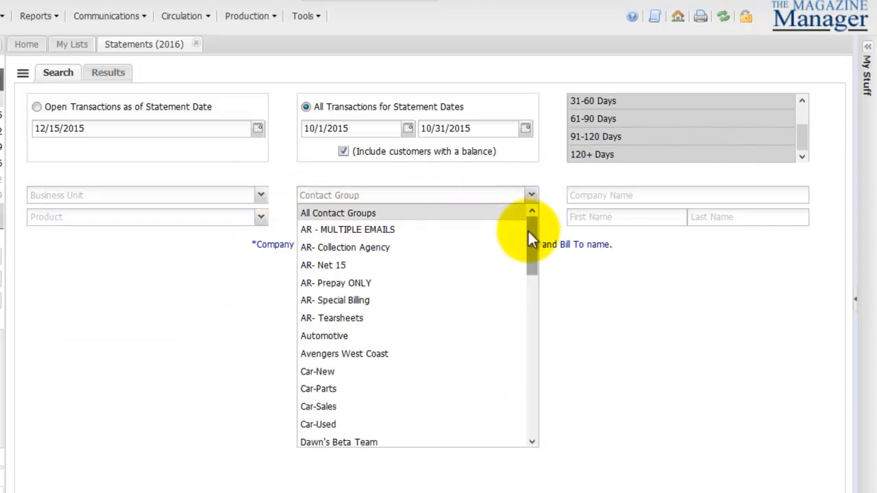
drag(527, 230, 528, 205)
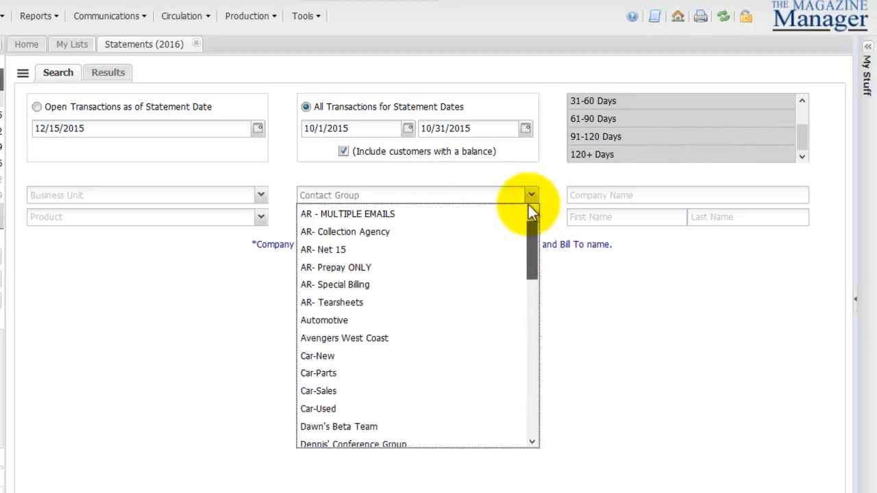
click(676, 365)
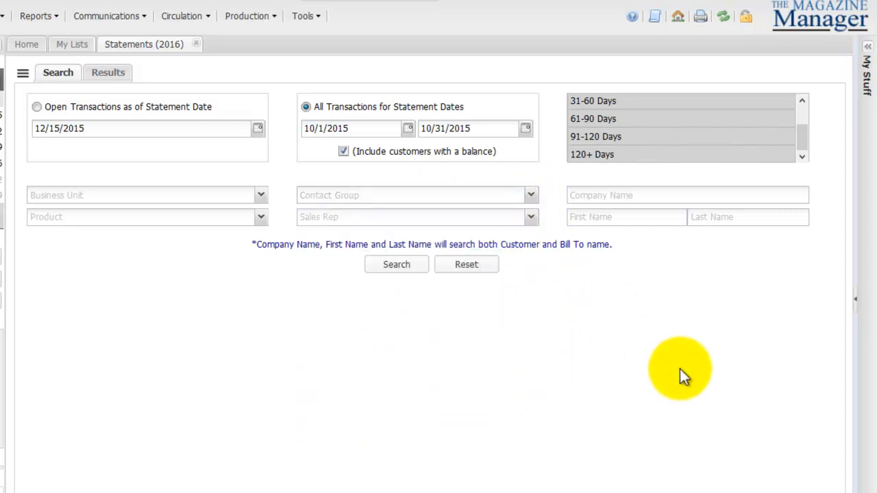
click(607, 196)
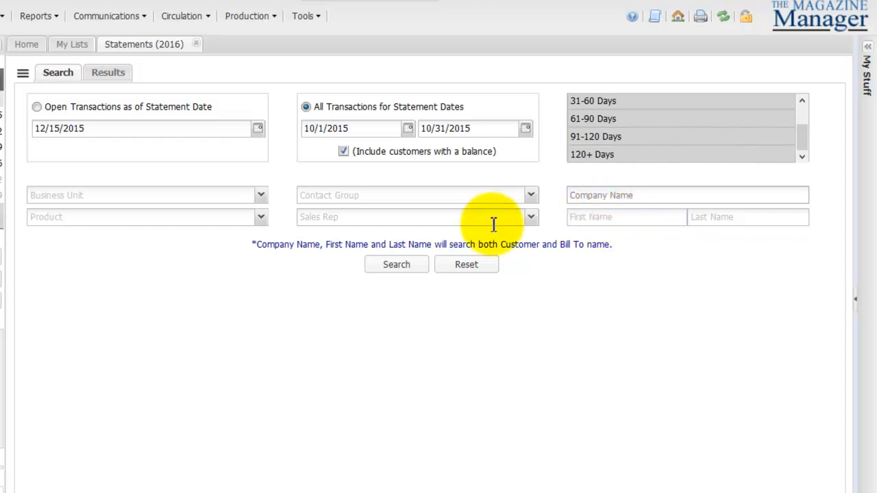
click(530, 219)
click(96, 314)
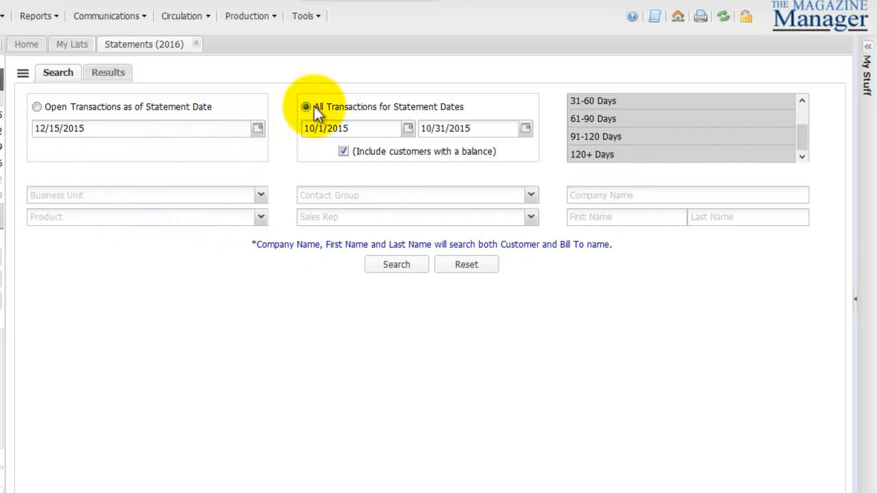
- Run the statement search and set the statement options to show item descriptions and due dates
click(393, 265)
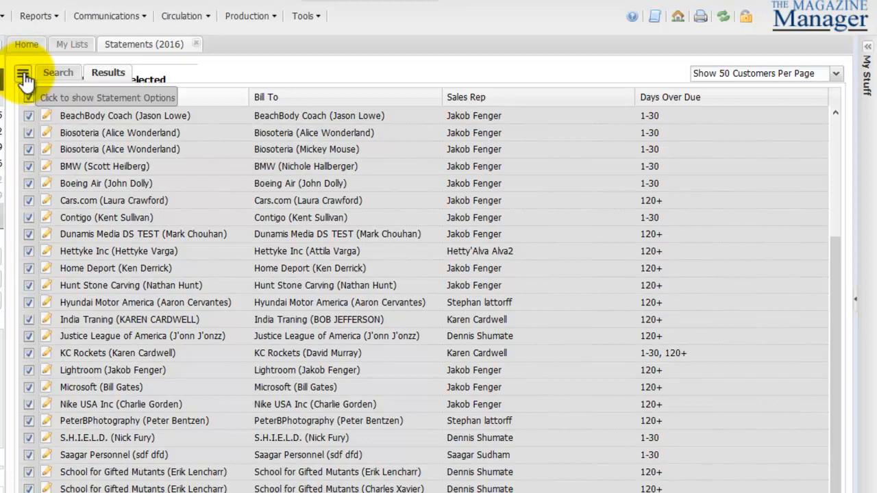
click(23, 73)
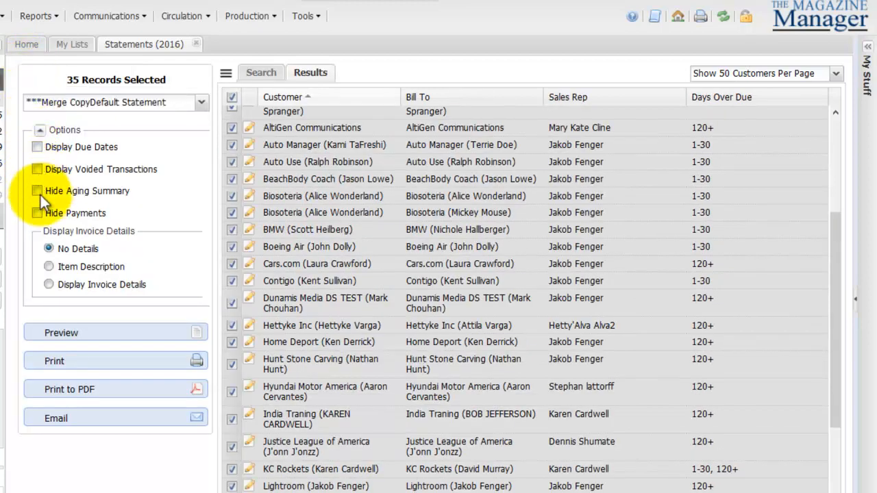
click(49, 266)
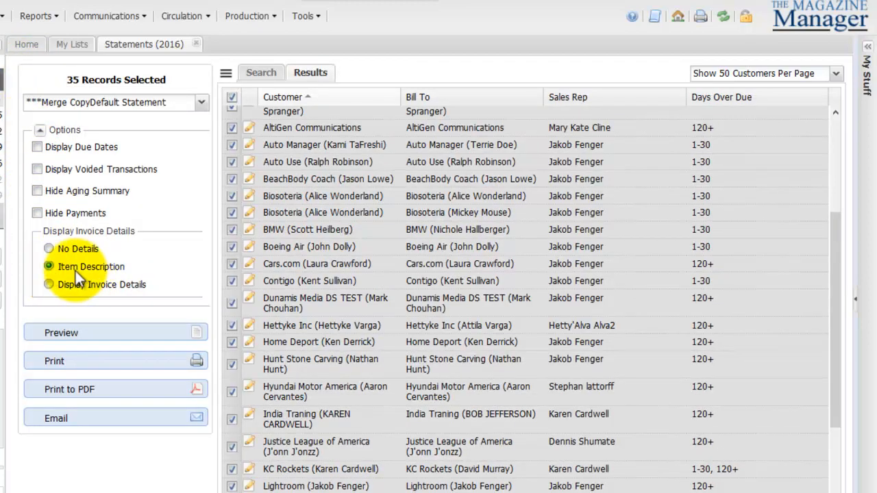
drag(58, 267, 121, 264)
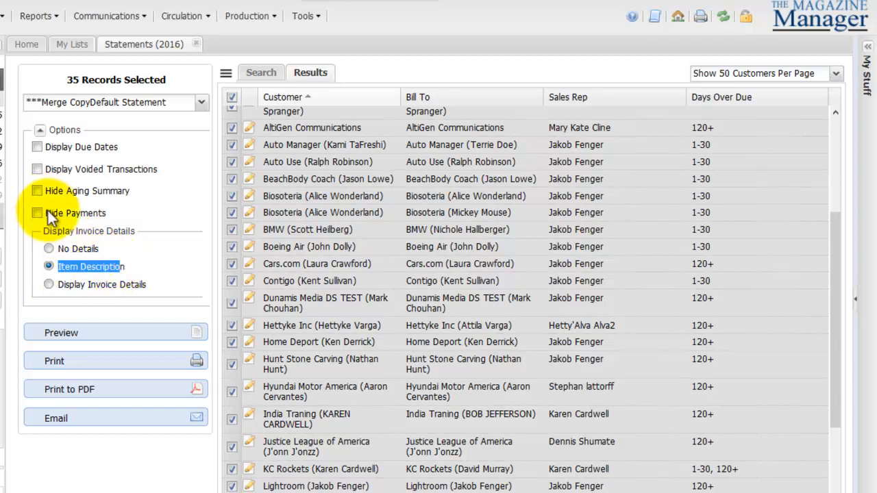
click(37, 147)
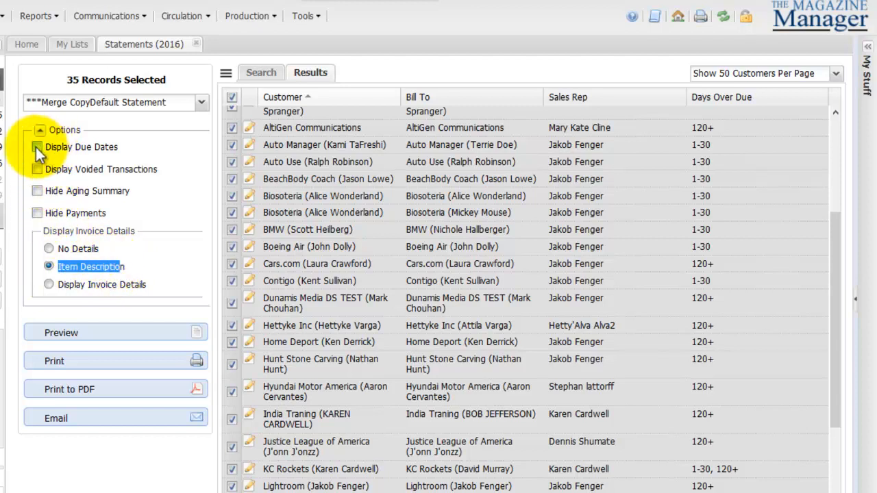
- Choose the Organic Delights Statement template for the selected records, and close the Statements (2016) page
click(202, 103)
click(62, 209)
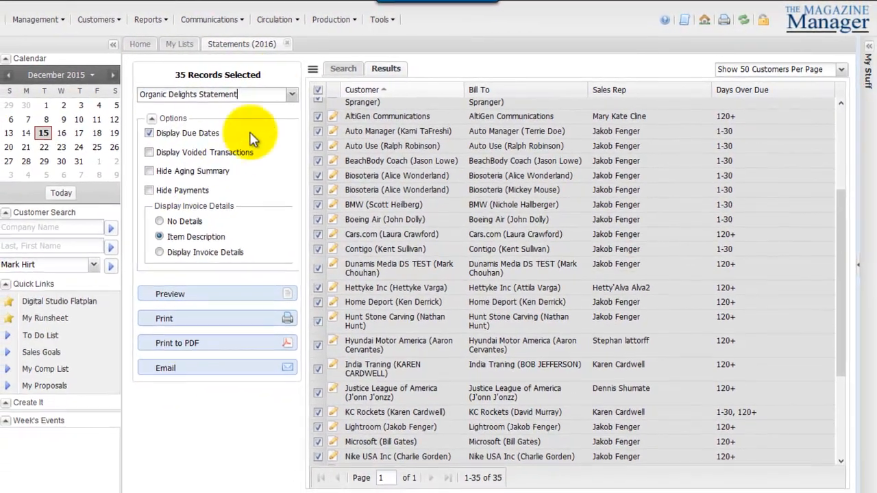
click(280, 44)
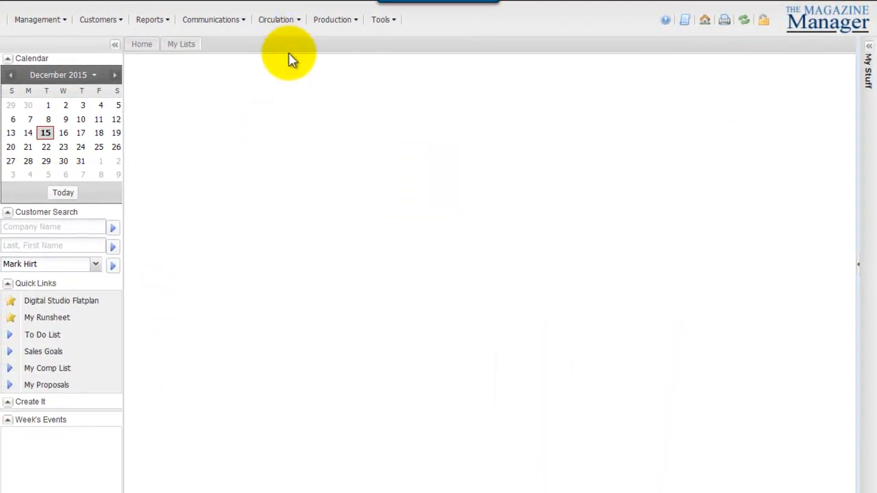